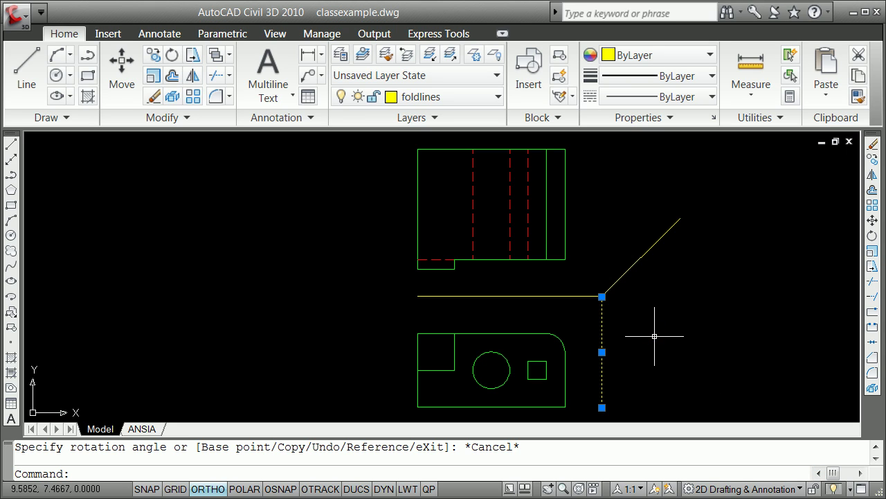
Turn ORTHO off and stretch the diagonal fold line's top end by 10 so it extends past the top view
{"action": "key", "text": "Escape"}
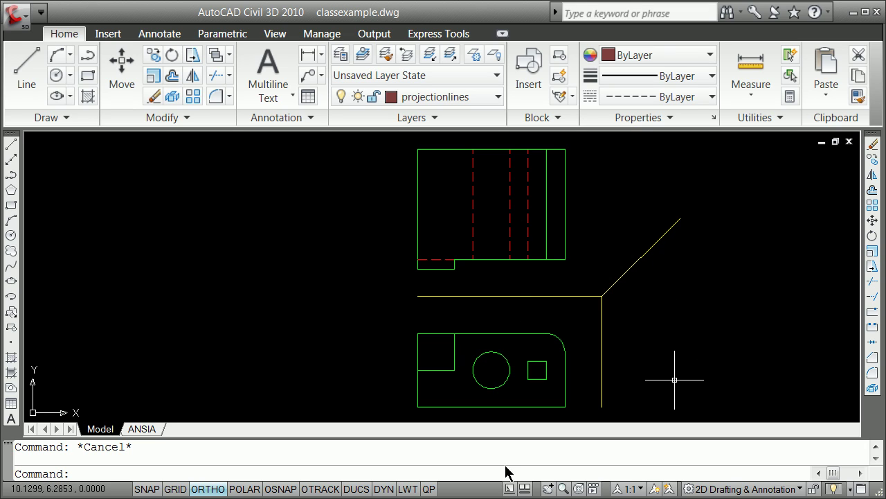
{"action": "left_click", "coordinate": [206, 489]}
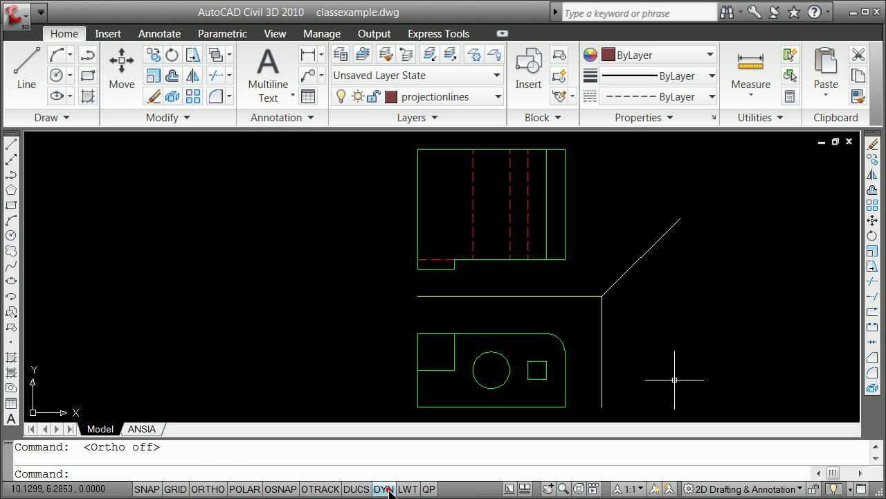
{"action": "left_click", "coordinate": [665, 237]}
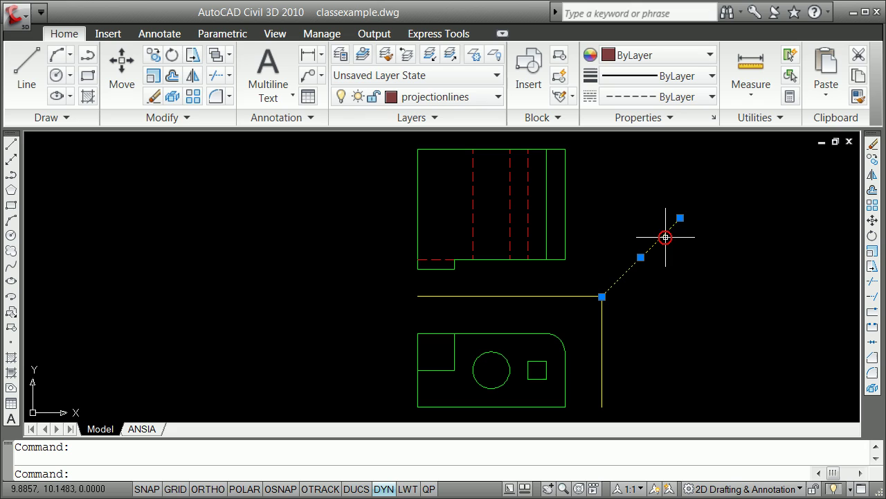
{"action": "left_click", "coordinate": [683, 218]}
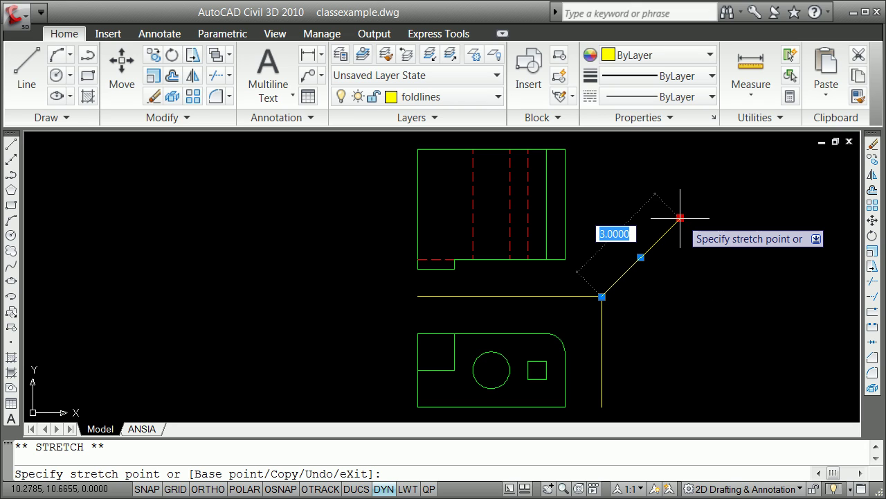
{"action": "type", "text": "10"}
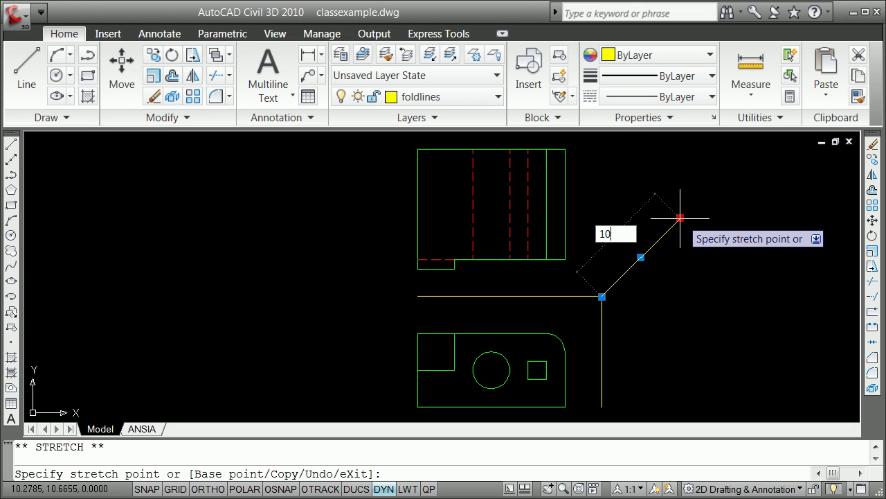
{"action": "key", "text": "Return"}
{"action": "key", "text": "Escape"}
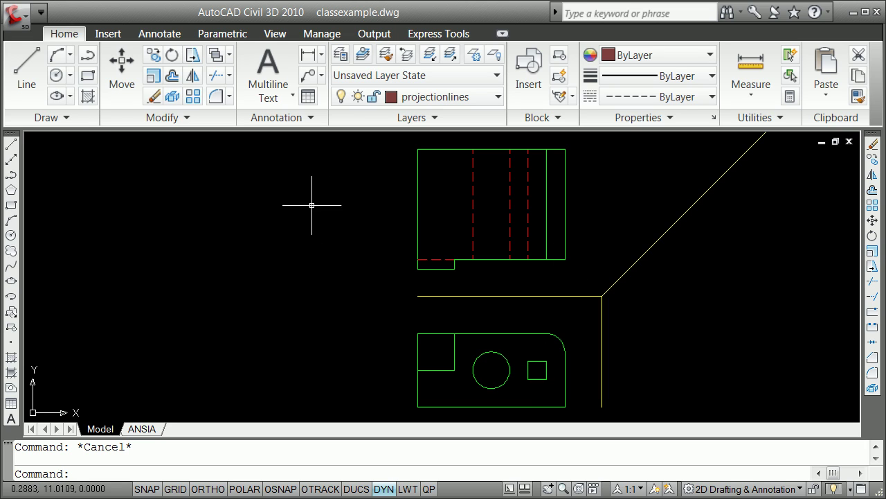
Place a horizontal construction line (XLINE Hor) through the upper view's top-right corner
{"action": "left_click", "coordinate": [70, 55]}
{"action": "left_click", "coordinate": [39, 63]}
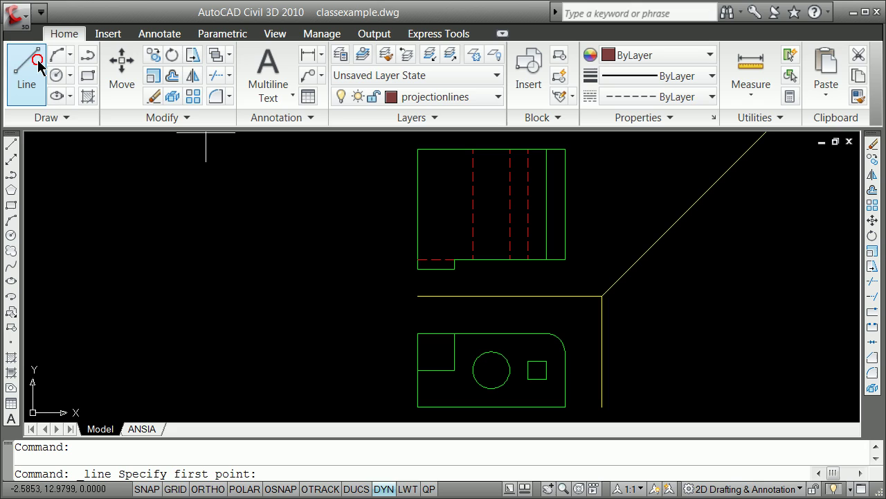
{"action": "key", "text": "Escape"}
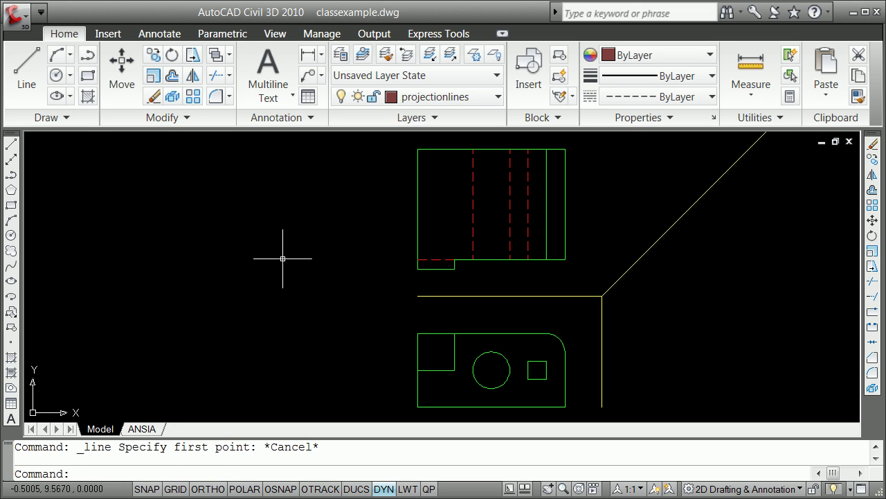
{"action": "type", "text": "xline"}
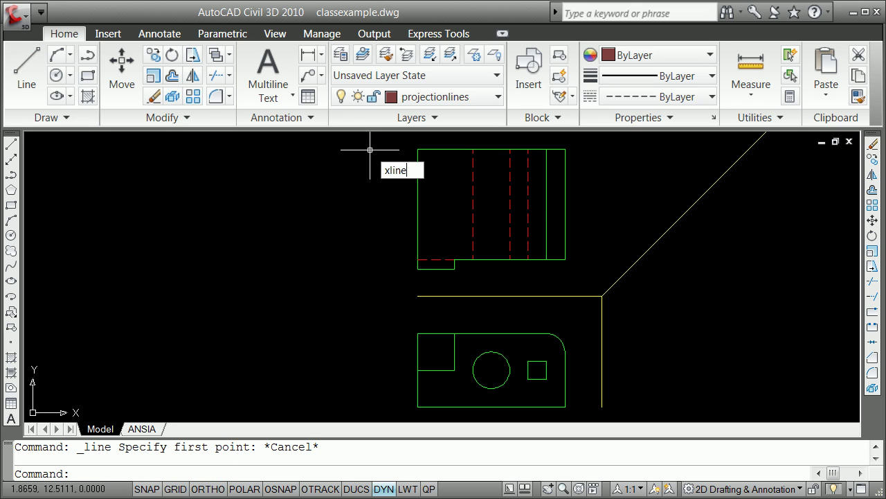
{"action": "key", "text": "Return"}
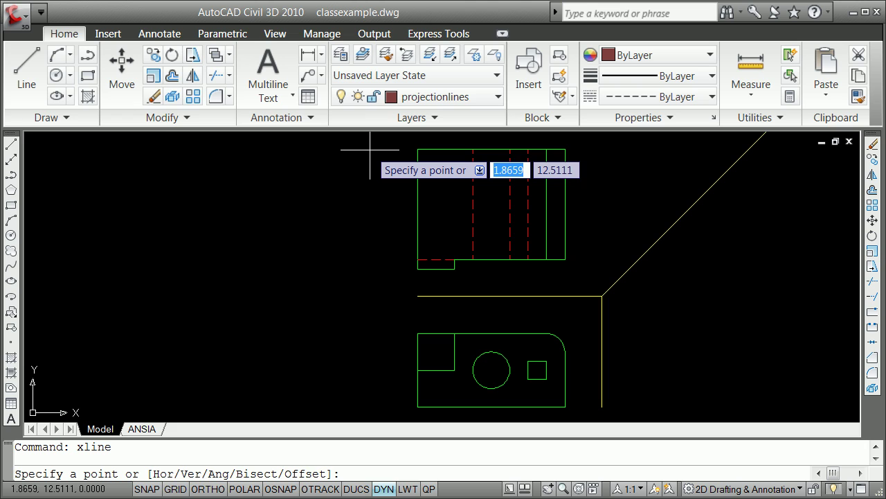
{"action": "type", "text": "h"}
{"action": "key", "text": "Return"}
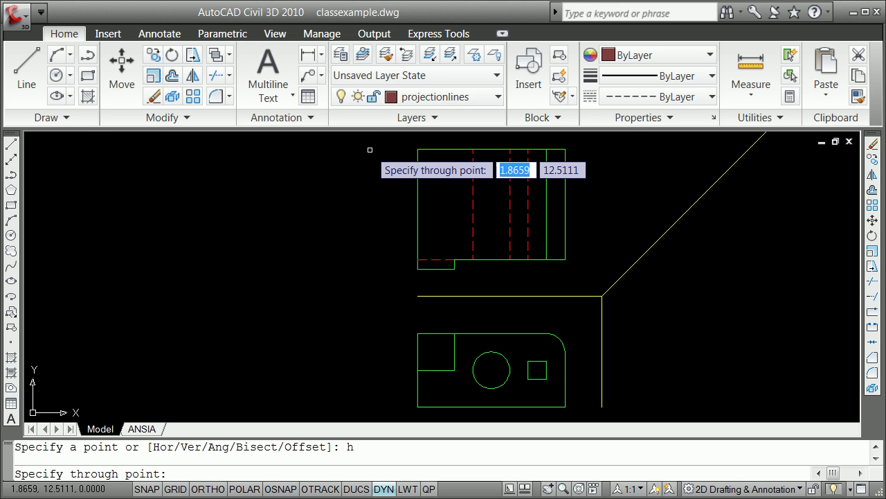
{"action": "right_click", "coordinate": [458, 149], "text": "shift"}
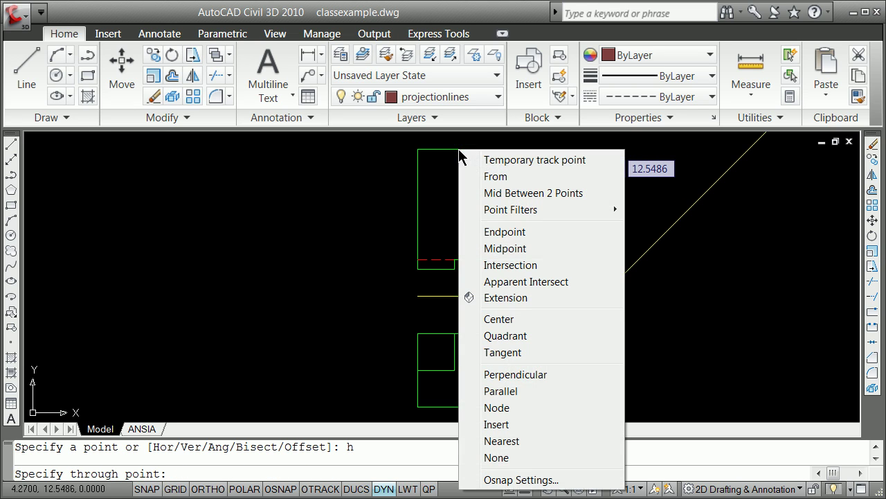
{"action": "left_click", "coordinate": [514, 233]}
{"action": "left_click", "coordinate": [565, 149]}
{"action": "key", "text": "Return"}
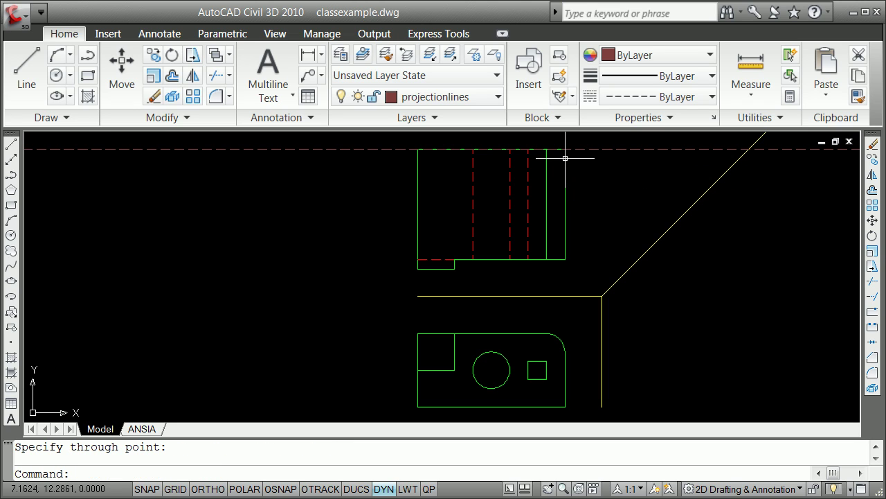
Offset that line Through the upper view's bottom corner and the step's lower corner
{"action": "type", "text": "o"}
{"action": "key", "text": "Return"}
{"action": "type", "text": "t"}
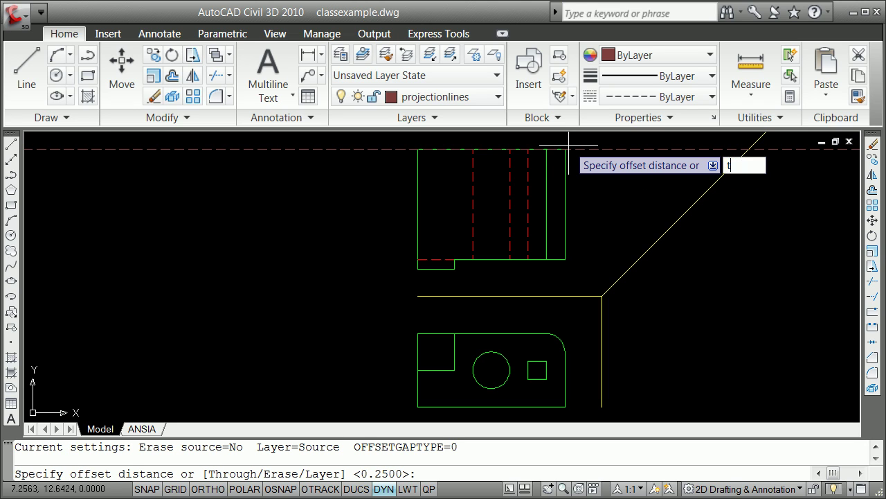
{"action": "key", "text": "Return"}
{"action": "left_click", "coordinate": [579, 149]}
{"action": "right_click", "coordinate": [586, 193], "text": "shift"}
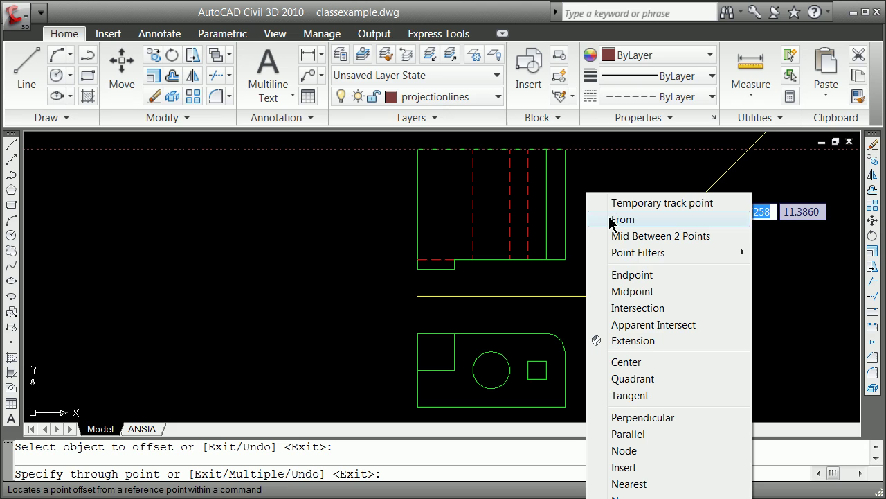
{"action": "left_click", "coordinate": [633, 275]}
{"action": "left_click", "coordinate": [568, 253]}
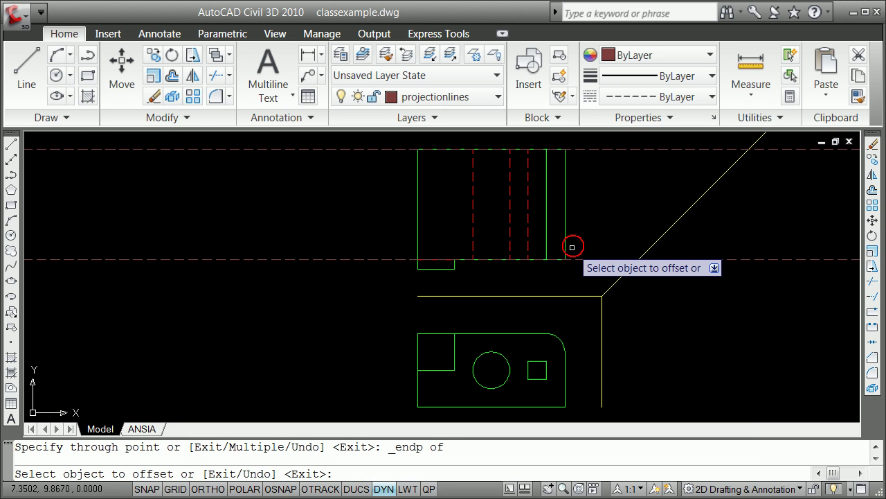
{"action": "left_click", "coordinate": [581, 258]}
{"action": "right_click", "coordinate": [581, 250], "text": "shift"}
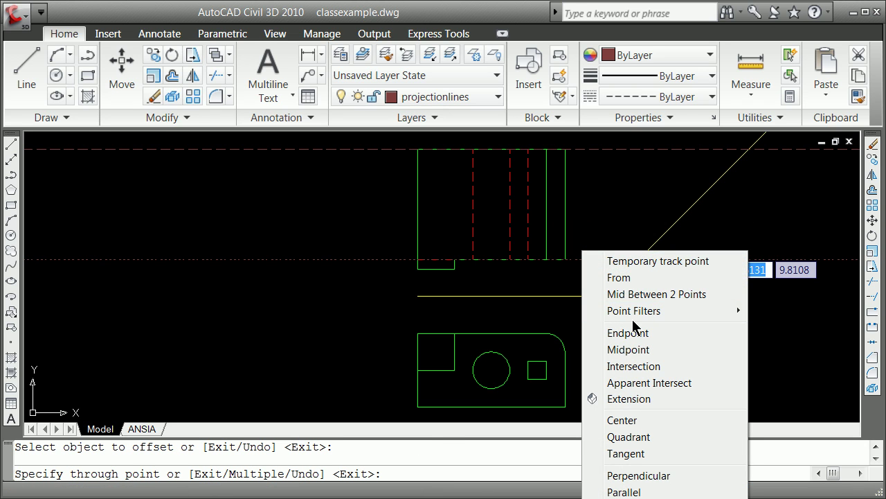
{"action": "left_click", "coordinate": [612, 332]}
{"action": "left_click", "coordinate": [453, 267]}
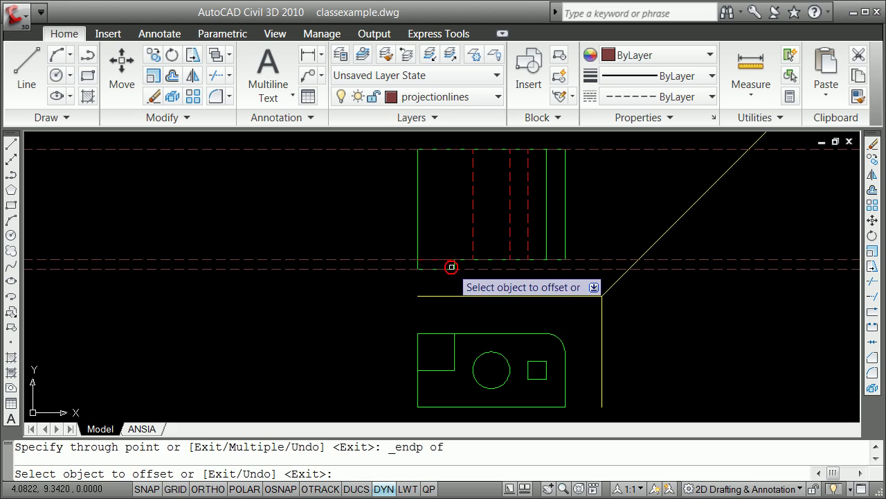
{"action": "key", "text": "Return"}
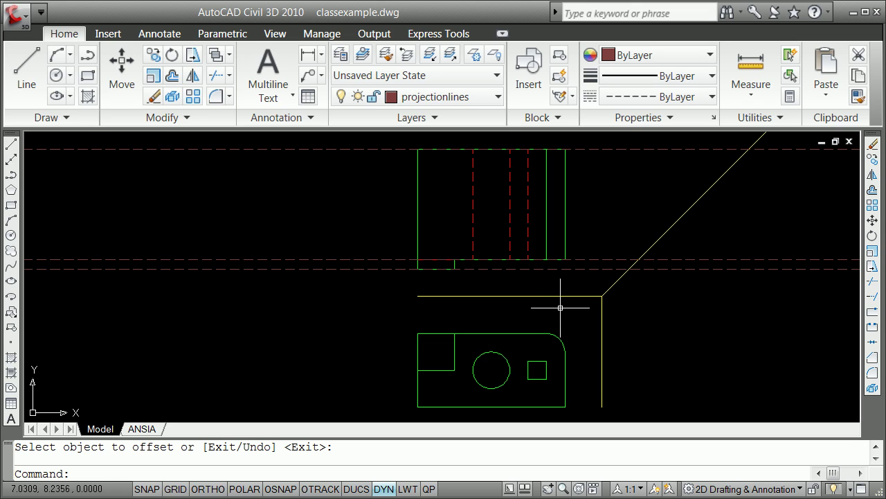
Offset projection lines through the lower view's top corner and the circle's top quadrant
{"action": "type", "text": "o"}
{"action": "key", "text": "Return"}
{"action": "type", "text": "t"}
{"action": "key", "text": "Return"}
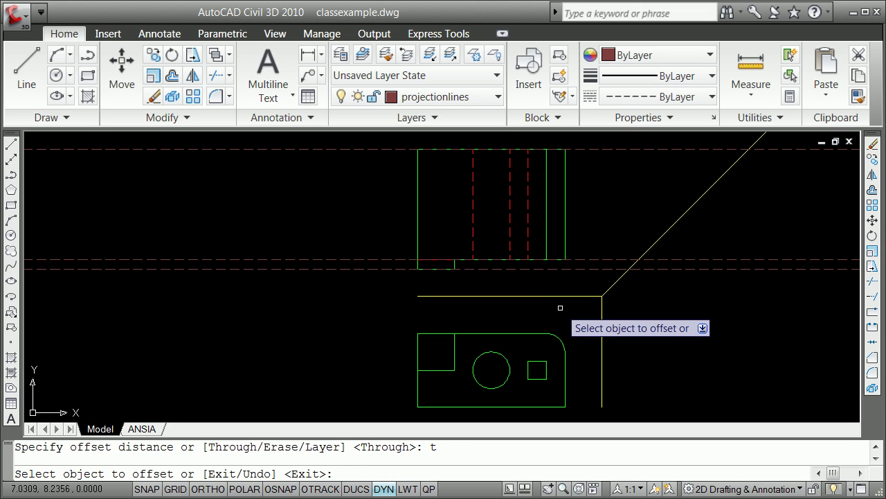
{"action": "left_click", "coordinate": [567, 267]}
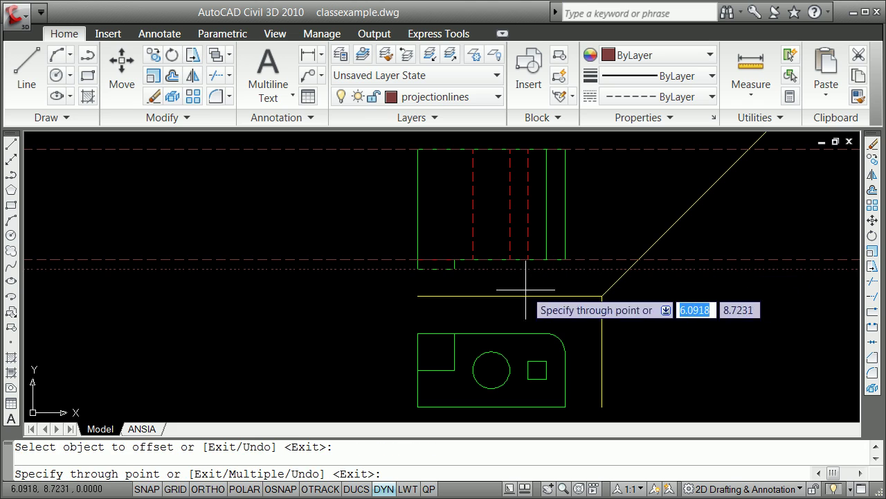
{"action": "right_click", "coordinate": [493, 307], "text": "shift"}
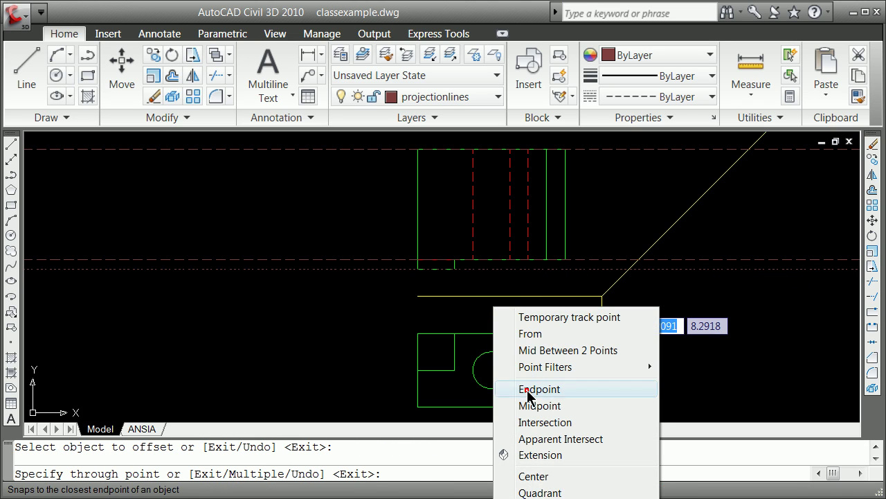
{"action": "left_click", "coordinate": [530, 389]}
{"action": "left_click", "coordinate": [420, 333]}
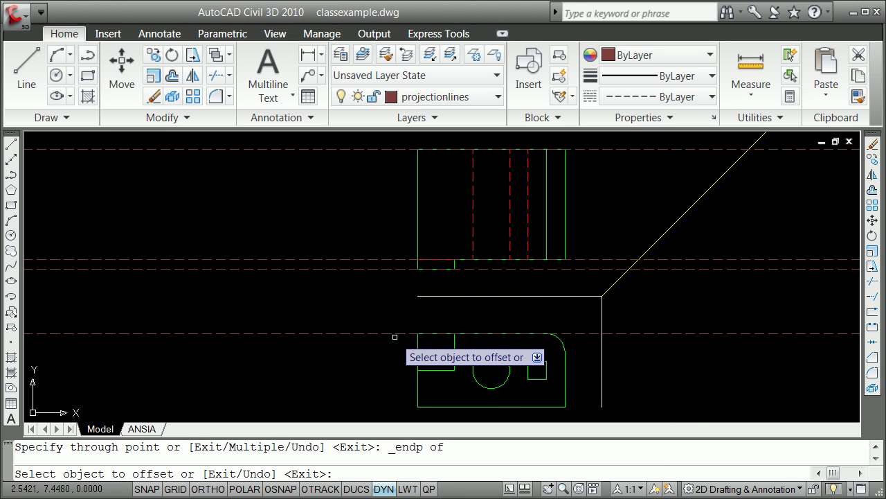
{"action": "left_click", "coordinate": [396, 334]}
{"action": "right_click", "coordinate": [395, 347], "text": "shift"}
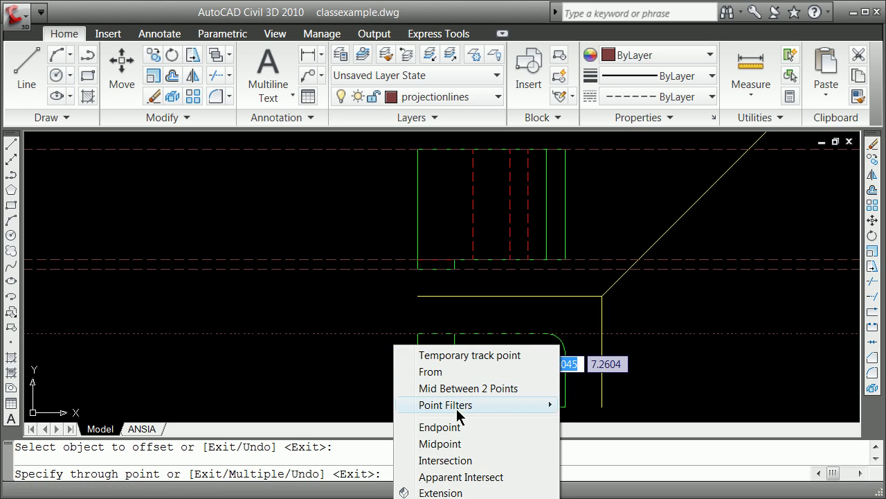
{"action": "left_click", "coordinate": [443, 498]}
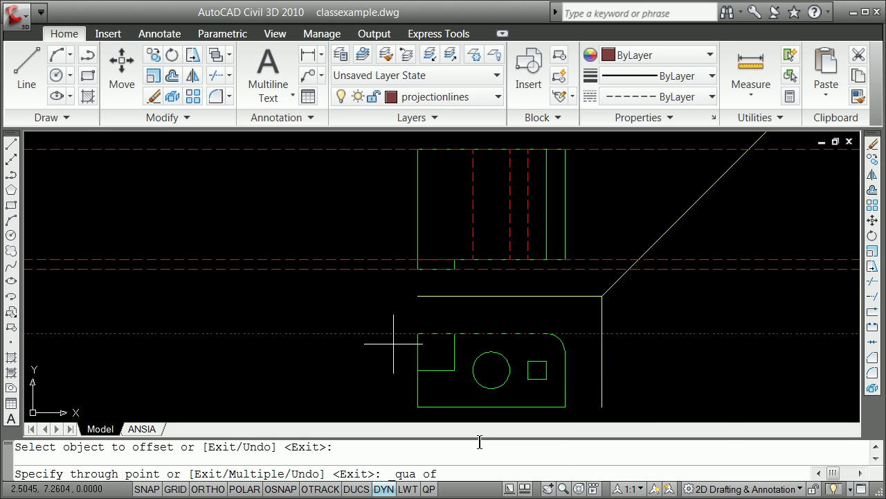
{"action": "left_click", "coordinate": [488, 352]}
Offset lines through the small square's top corner, the slot endpoint and the rectangle's closing corner
{"action": "left_click", "coordinate": [469, 354]}
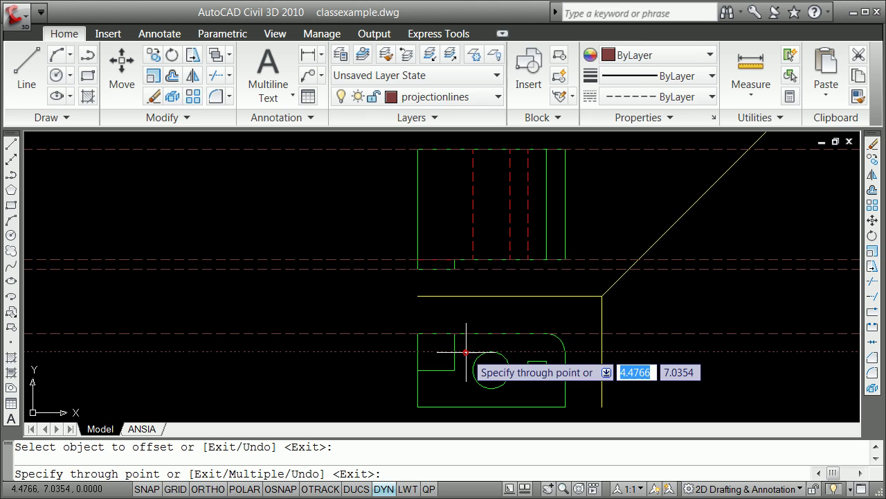
{"action": "right_click", "coordinate": [479, 368], "text": "shift"}
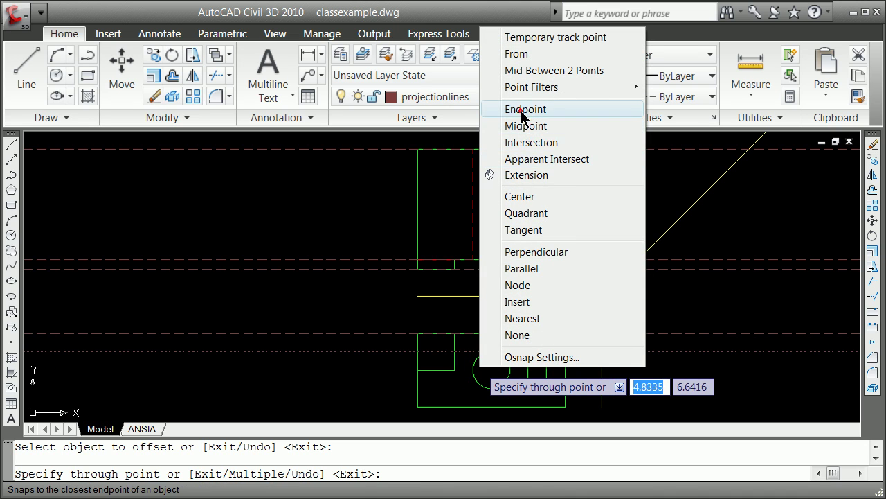
{"action": "left_click", "coordinate": [524, 110]}
{"action": "left_click", "coordinate": [547, 369]}
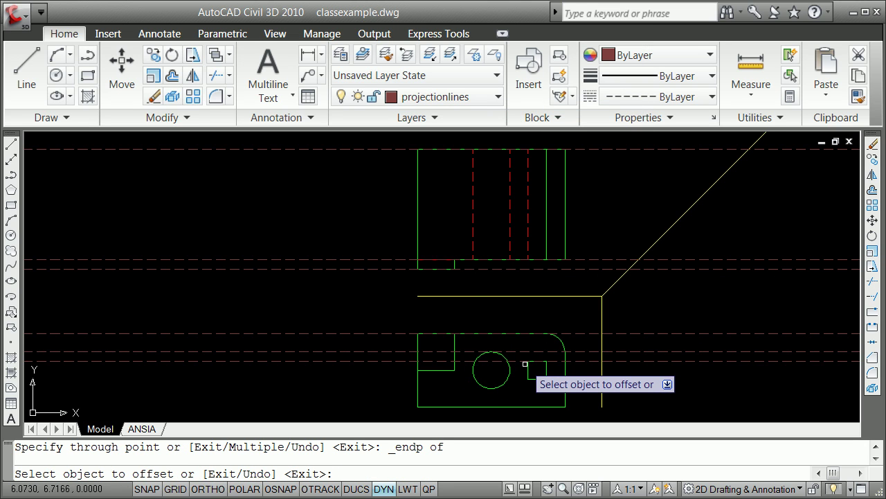
{"action": "left_click", "coordinate": [526, 365]}
{"action": "right_click", "coordinate": [519, 365], "text": "shift"}
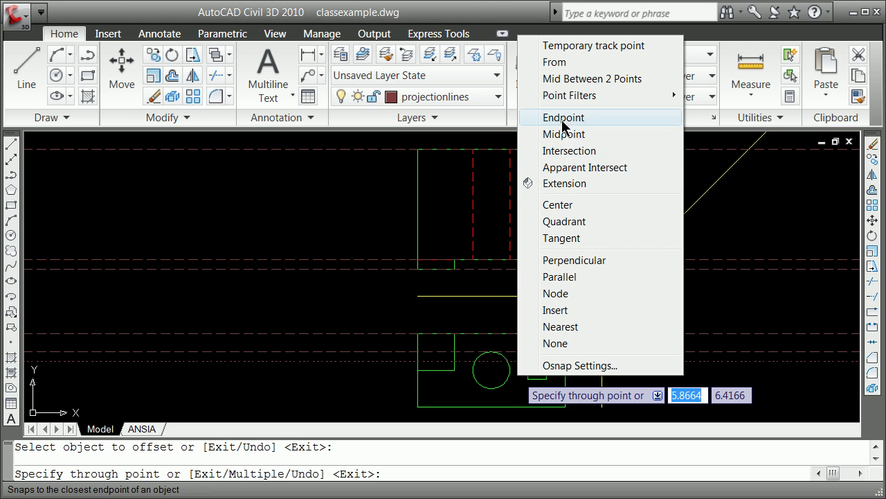
{"action": "left_click", "coordinate": [561, 123]}
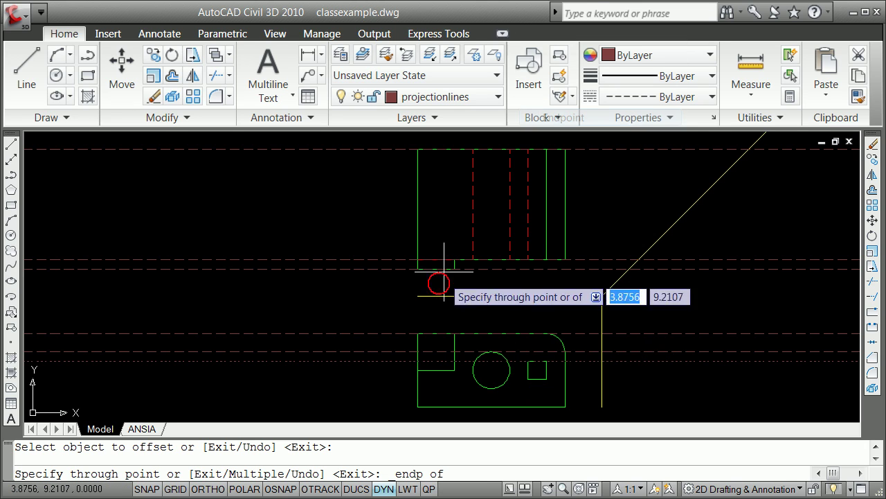
{"action": "left_click", "coordinate": [456, 368]}
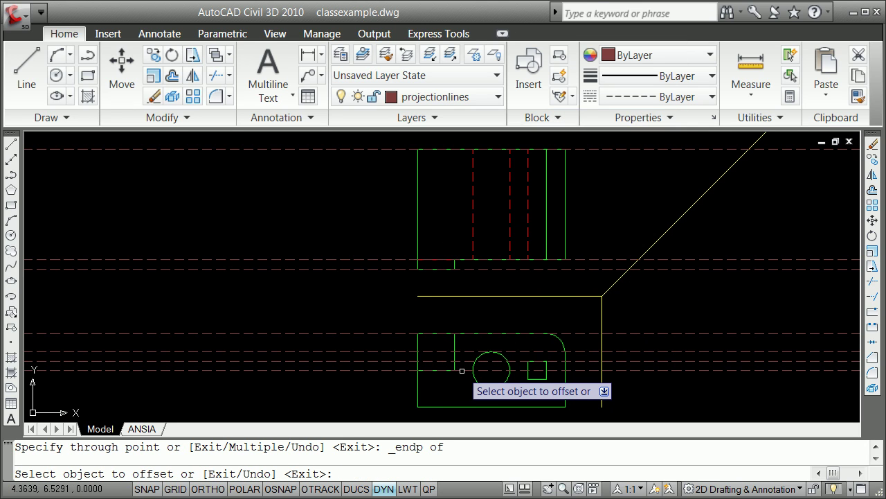
{"action": "left_click", "coordinate": [462, 365]}
{"action": "right_click", "coordinate": [474, 372], "text": "shift"}
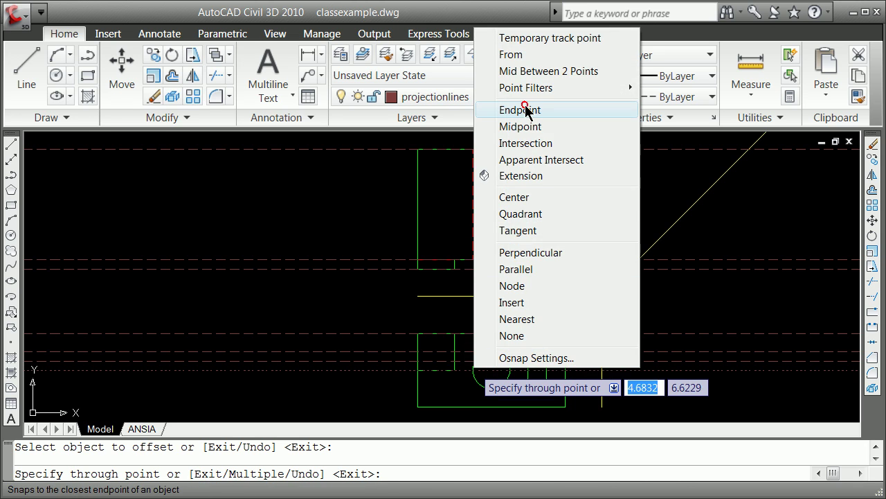
{"action": "left_click", "coordinate": [526, 109]}
{"action": "left_click", "coordinate": [543, 383]}
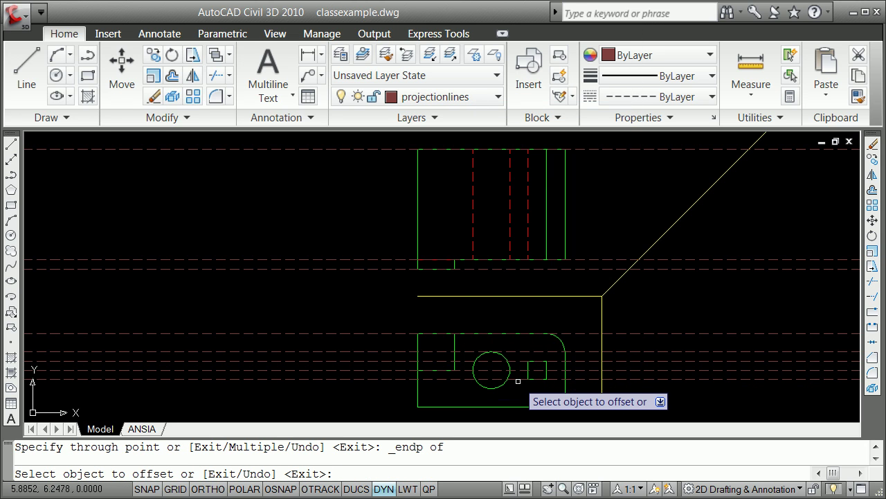
Offset the last lines through the circle's quadrant and a final feature endpoint
{"action": "left_click", "coordinate": [507, 382]}
{"action": "right_click", "coordinate": [511, 386], "text": "shift"}
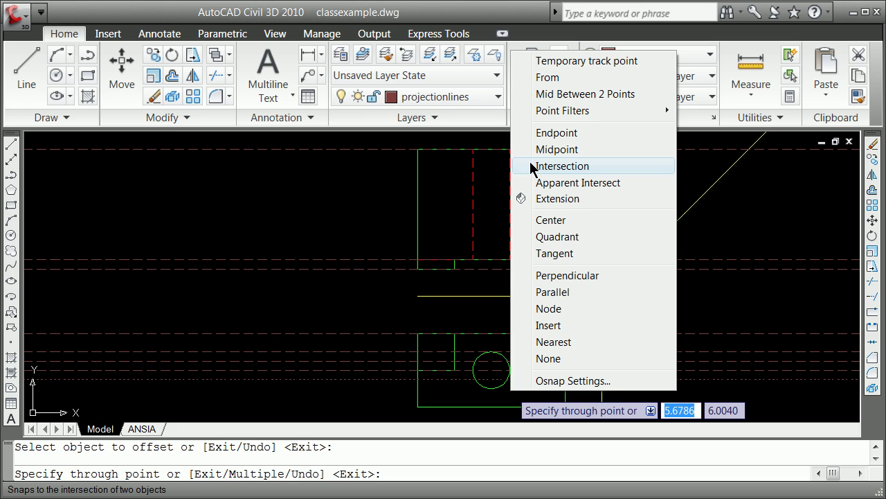
{"action": "left_click", "coordinate": [565, 237]}
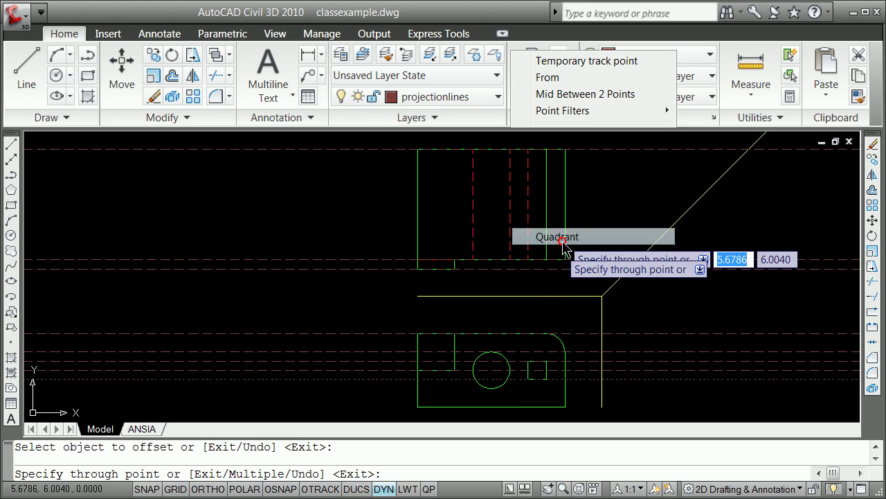
{"action": "left_click", "coordinate": [491, 389]}
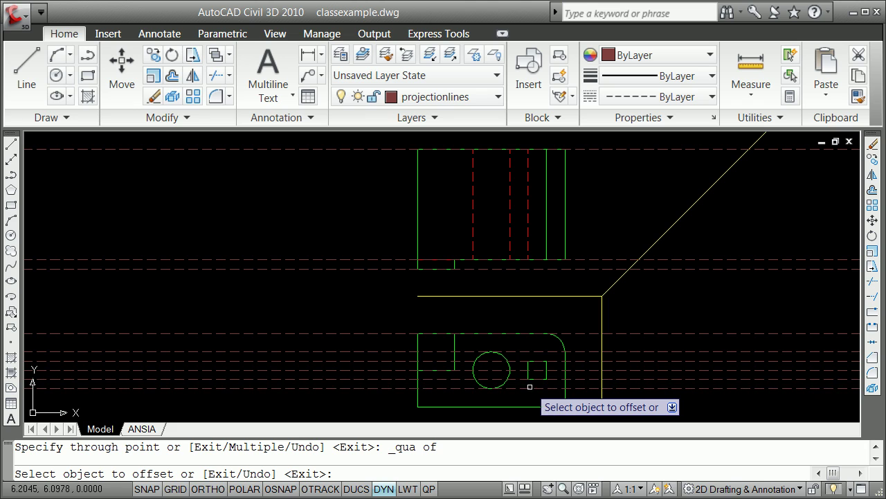
{"action": "left_click", "coordinate": [529, 386]}
{"action": "right_click", "coordinate": [532, 401], "text": "shift"}
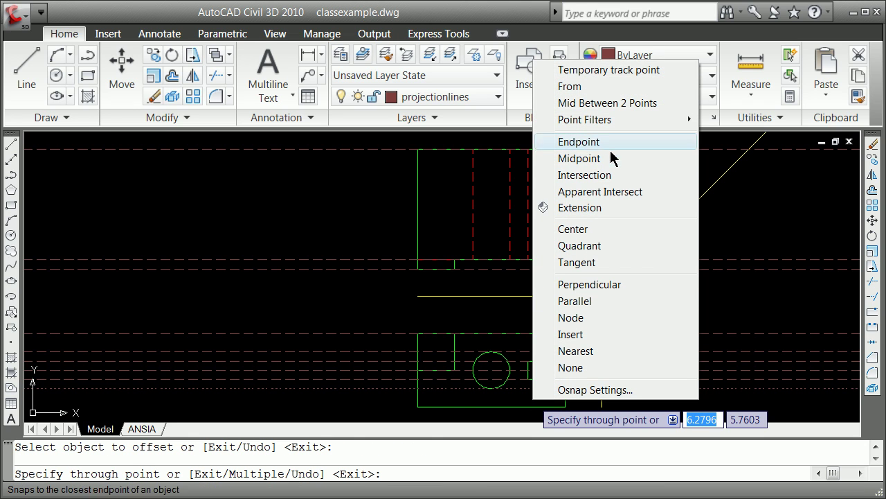
{"action": "left_click", "coordinate": [584, 150]}
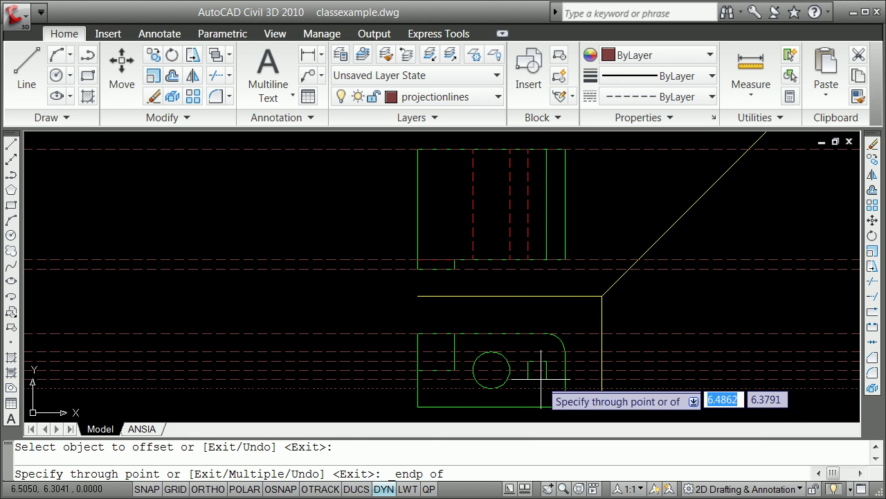
{"action": "left_click", "coordinate": [558, 408]}
{"action": "key", "text": "Return"}
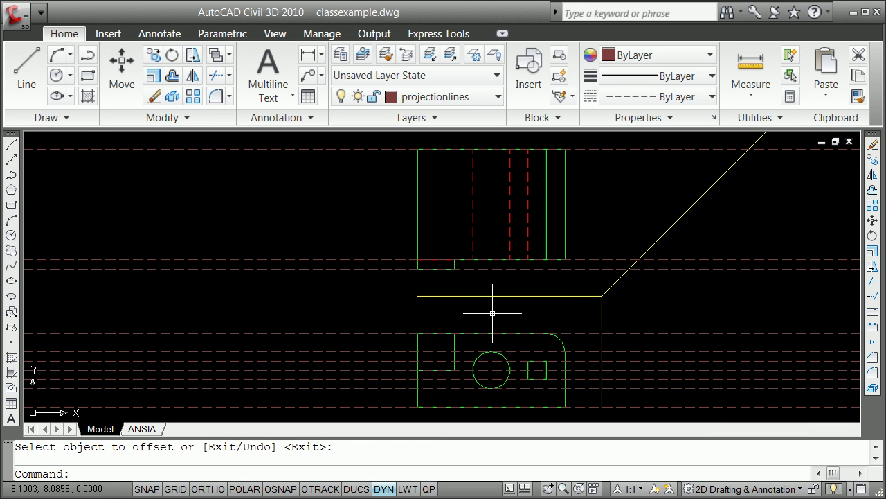
Window-select the vertical projection lines and send them to the back with DRAWORDER Back
{"action": "scroll", "coordinate": [489, 311], "scroll_direction": "down", "scroll_amount": 2}
{"action": "left_click", "coordinate": [401, 192]}
{"action": "left_click", "coordinate": [365, 387]}
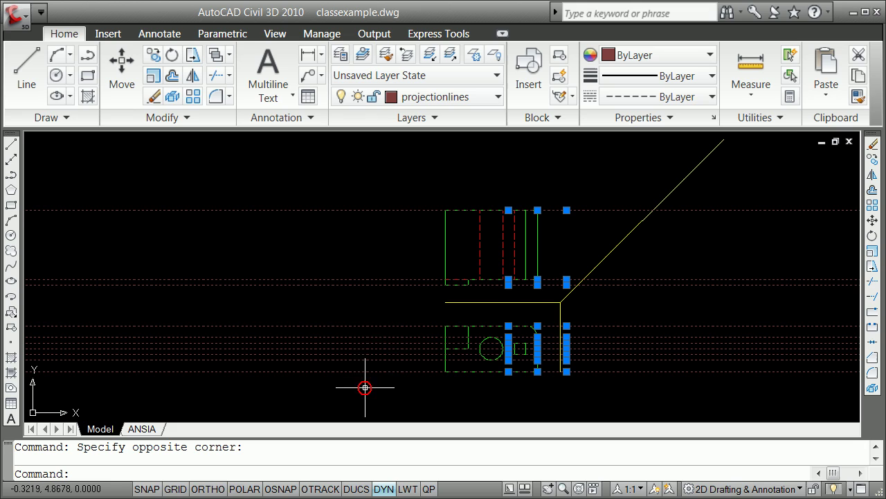
{"action": "type", "text": "drawo"}
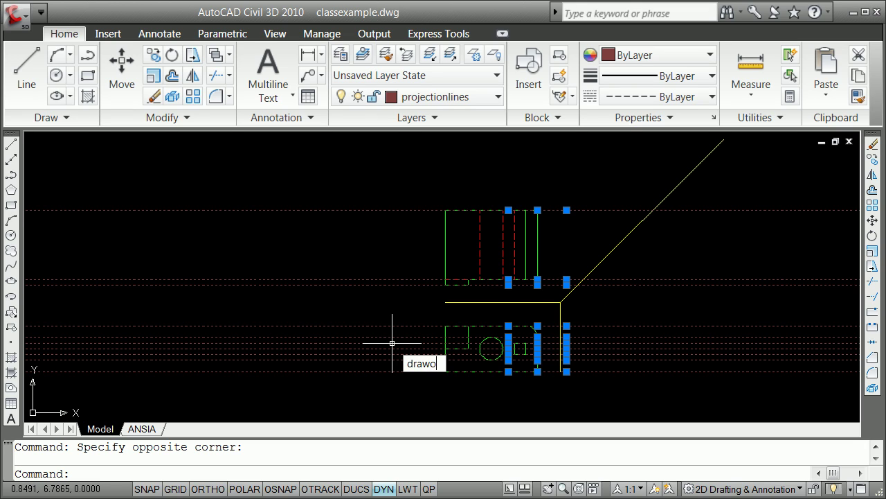
{"action": "type", "text": "rder"}
{"action": "key", "text": "Return"}
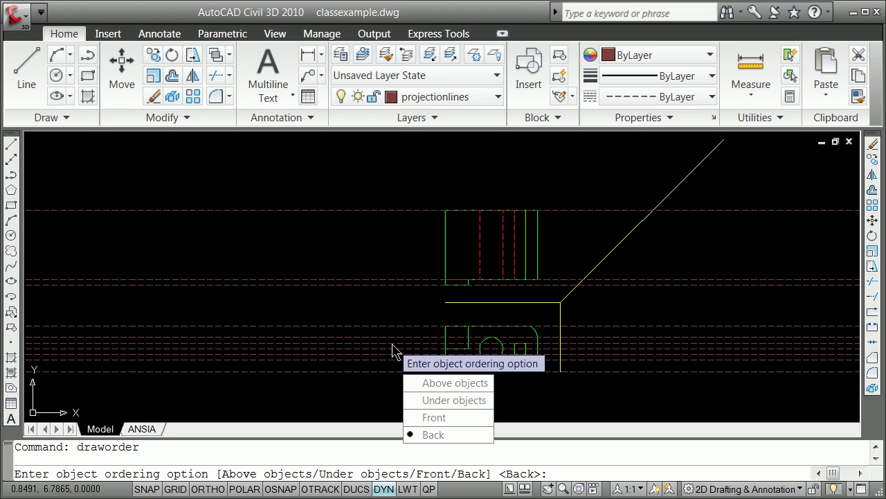
{"action": "type", "text": "back"}
{"action": "key", "text": "Return"}
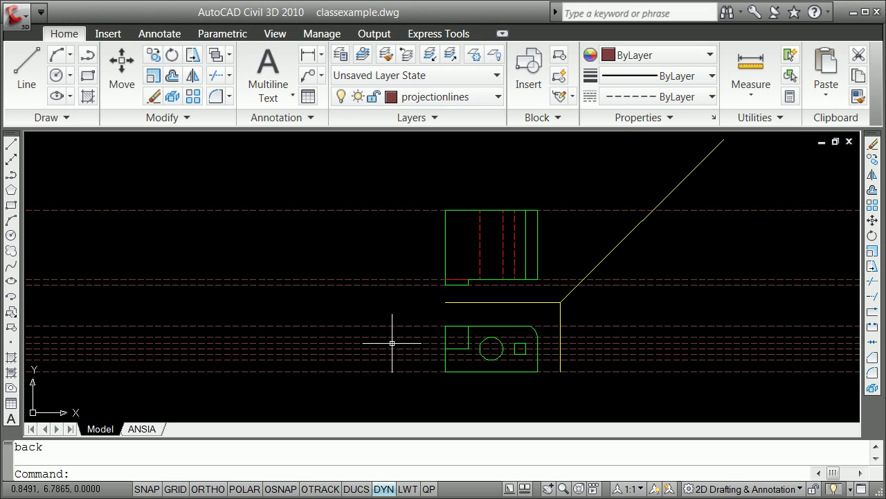
{"action": "key", "text": "Escape"}
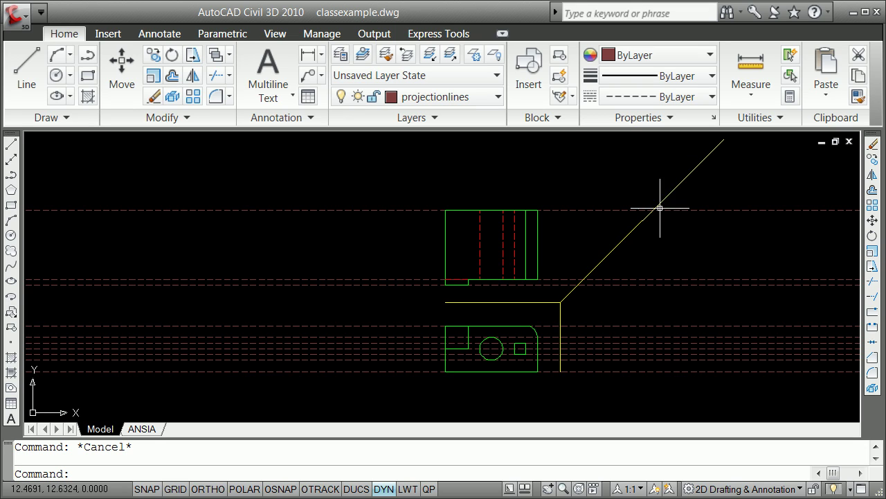
Fence-trim the dashed horizontal projection lines where they cross right of the 45° diagonal
{"action": "scroll", "coordinate": [689, 167], "scroll_direction": "up", "scroll_amount": 2}
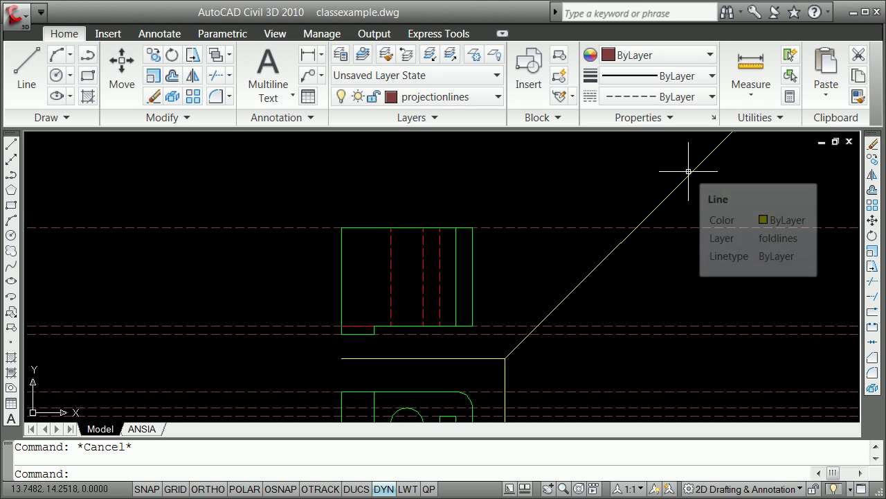
{"action": "type", "text": "trim"}
{"action": "key", "text": "Return"}
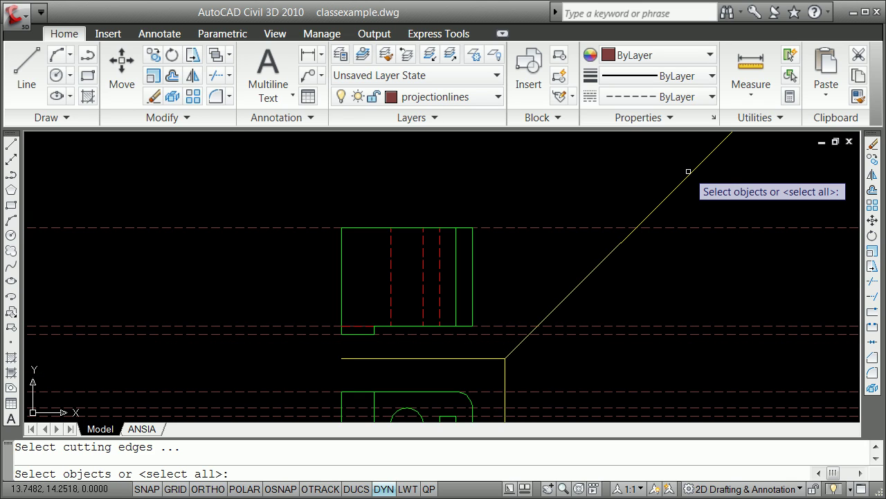
{"action": "key", "text": "Return"}
{"action": "type", "text": "f"}
{"action": "key", "text": "Return"}
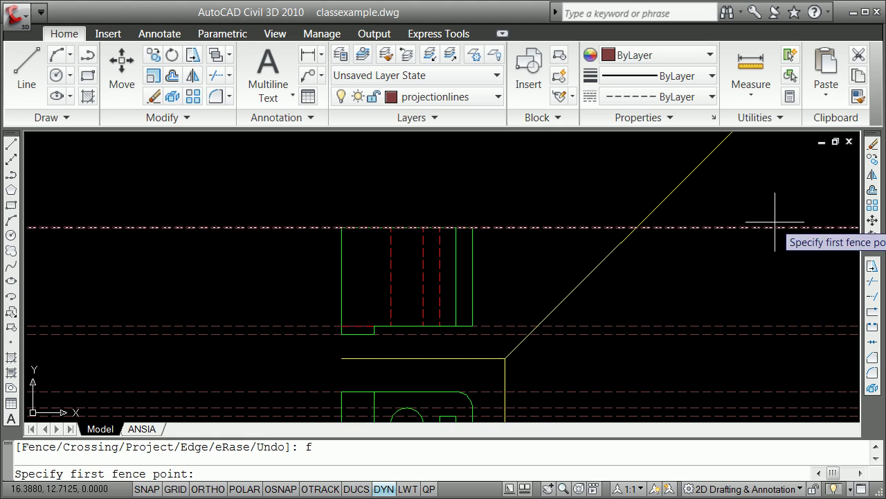
{"action": "left_click", "coordinate": [761, 205]}
{"action": "left_click", "coordinate": [632, 355]}
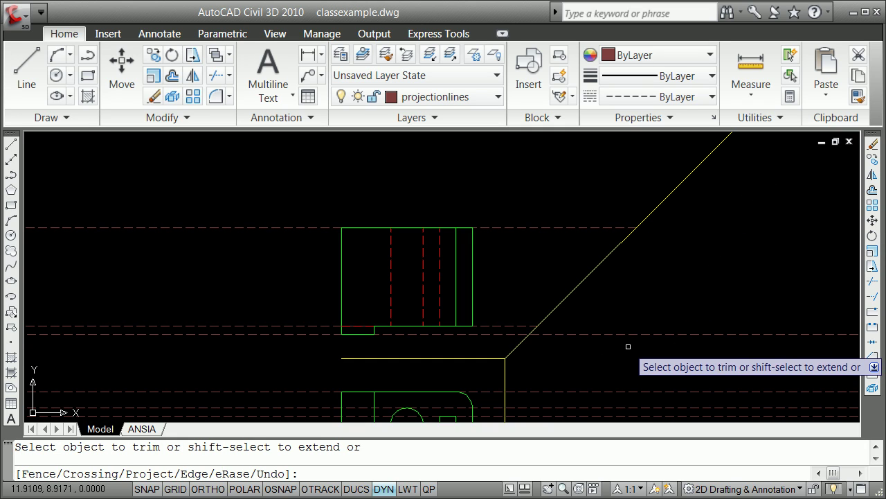
{"action": "key", "text": "Return"}
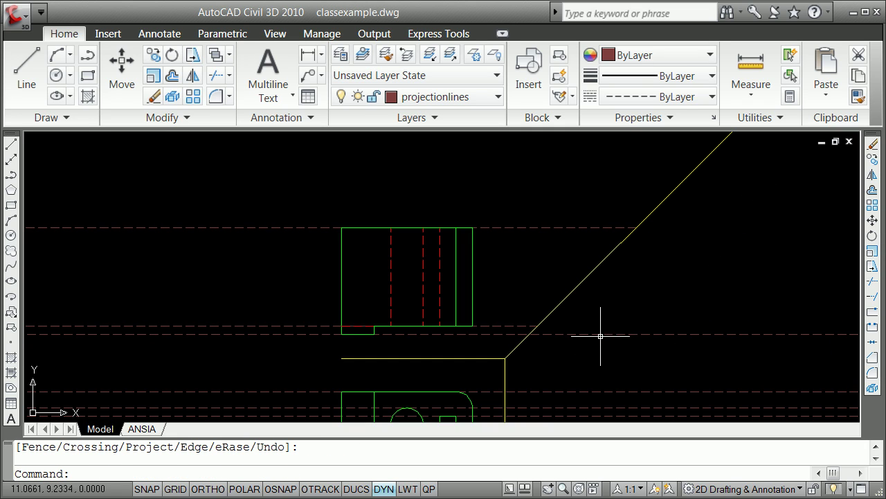
{"action": "type", "text": "trim"}
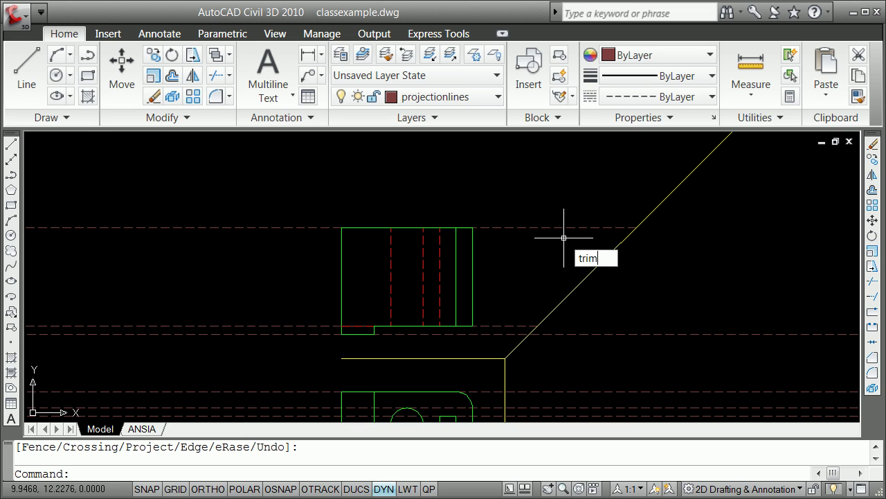
{"action": "key", "text": "Return"}
{"action": "key", "text": "Return"}
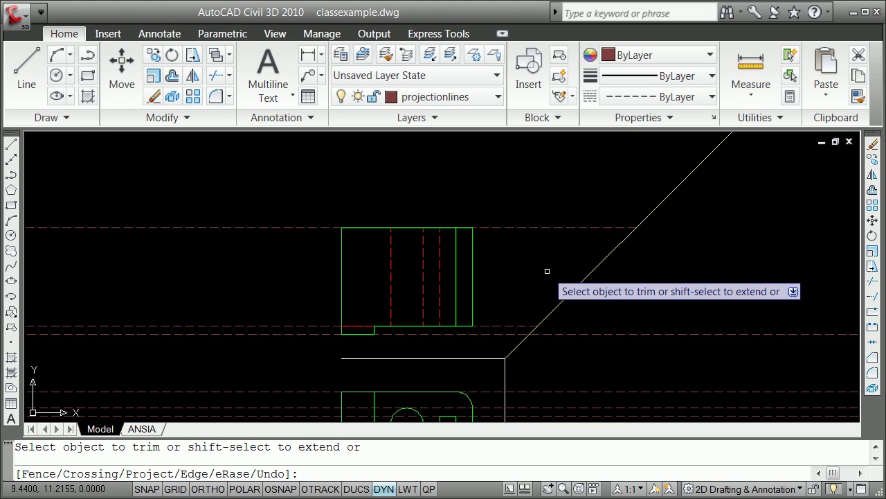
Trim one more dashed line past the diagonal, then try and cancel a grip edit on it
{"action": "left_click", "coordinate": [567, 333]}
{"action": "key", "text": "Return"}
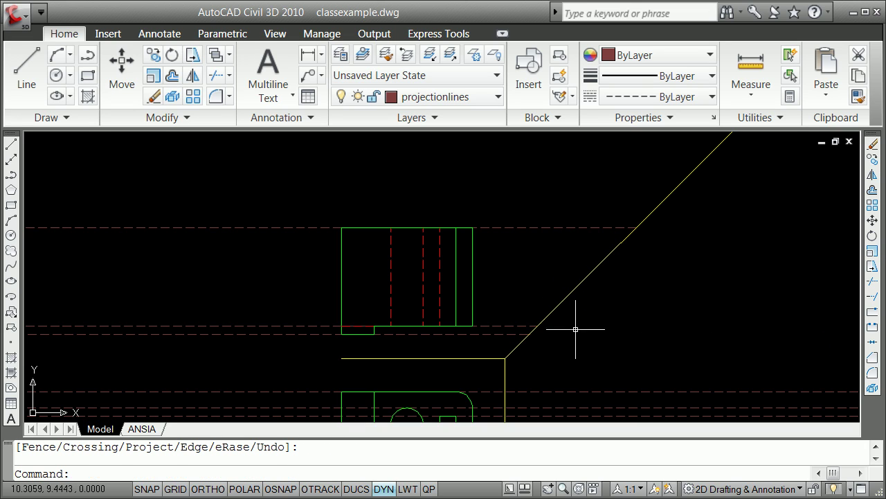
{"action": "left_click", "coordinate": [519, 335]}
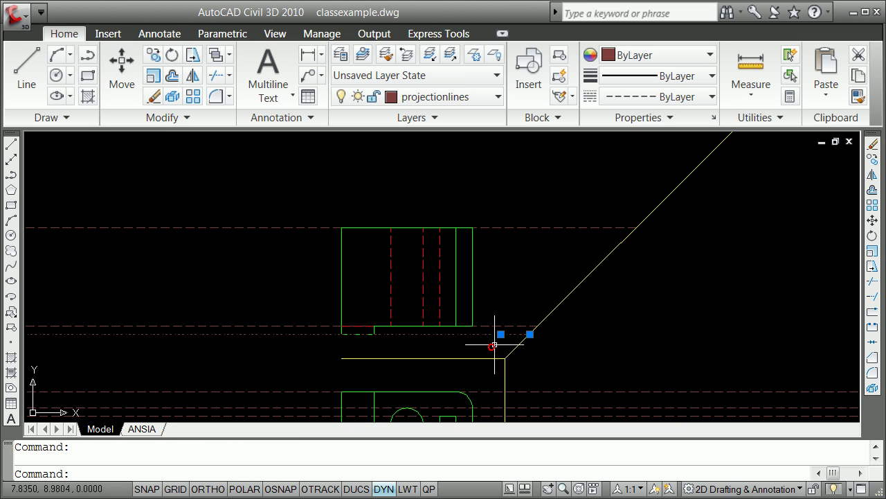
{"action": "left_click", "coordinate": [529, 335]}
{"action": "key", "text": "space"}
{"action": "key", "text": "space"}
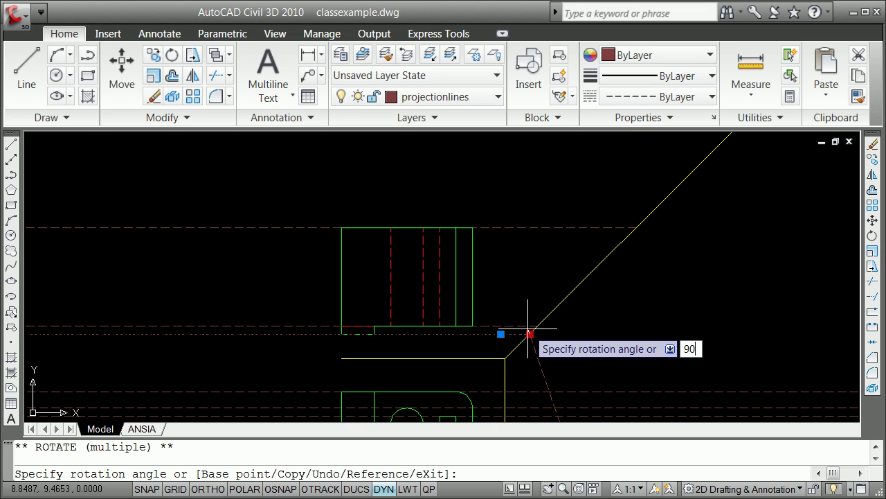
{"action": "key", "text": "Escape"}
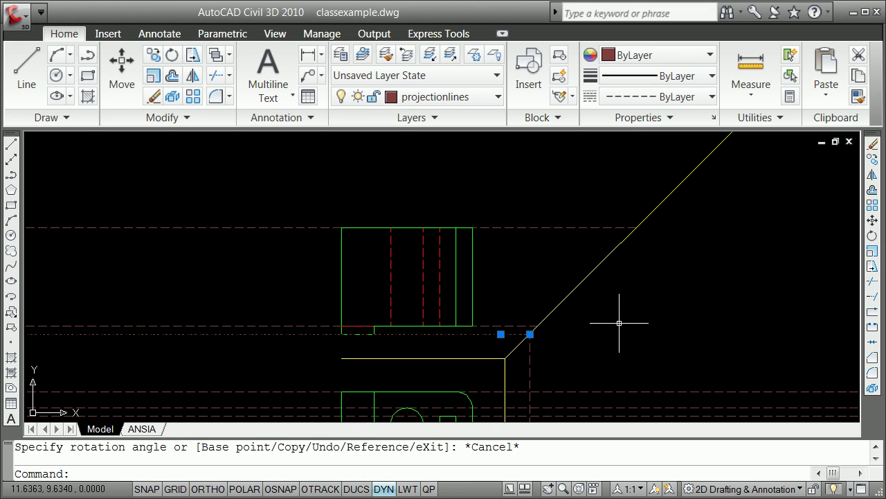
{"action": "key", "text": "Escape"}
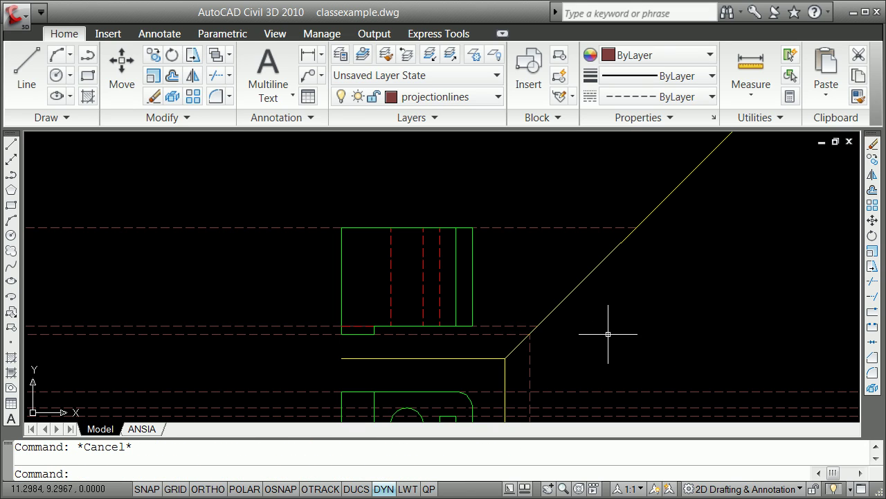
Try rotate-copy grip edits on two horizontal projection lines, cancelling each one
{"action": "left_click", "coordinate": [522, 329]}
{"action": "left_click", "coordinate": [538, 325]}
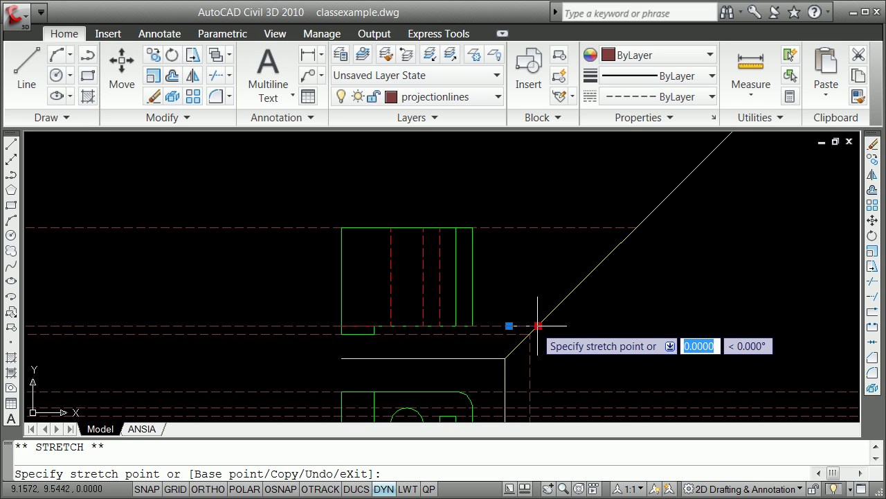
{"action": "key", "text": "space"}
{"action": "key", "text": "space"}
{"action": "type", "text": "c"}
{"action": "key", "text": "space"}
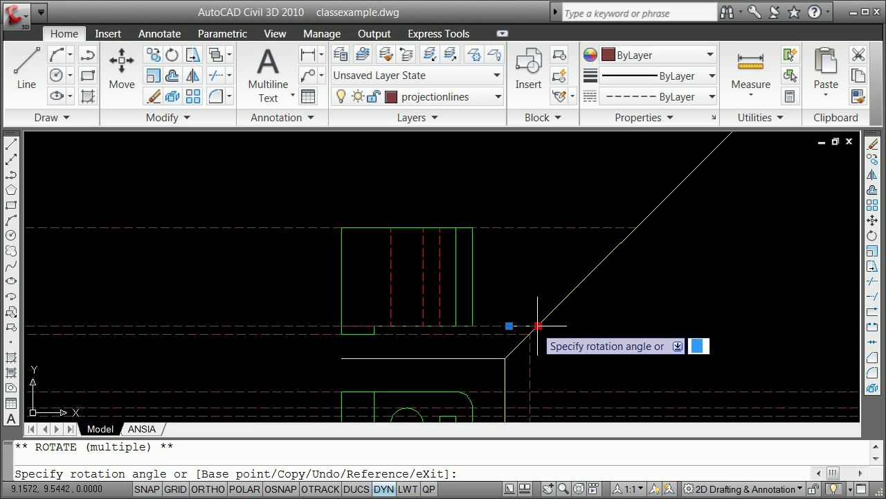
{"action": "key", "text": "Escape"}
{"action": "key", "text": "Escape"}
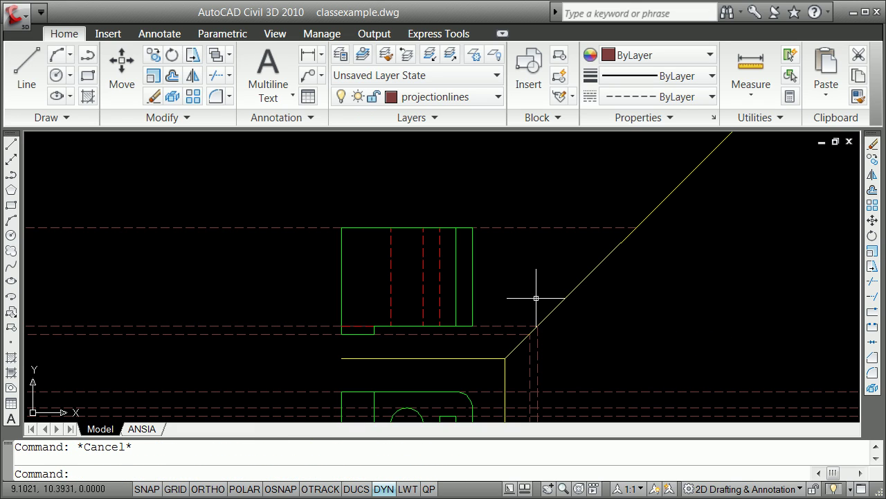
{"action": "left_click", "coordinate": [601, 229]}
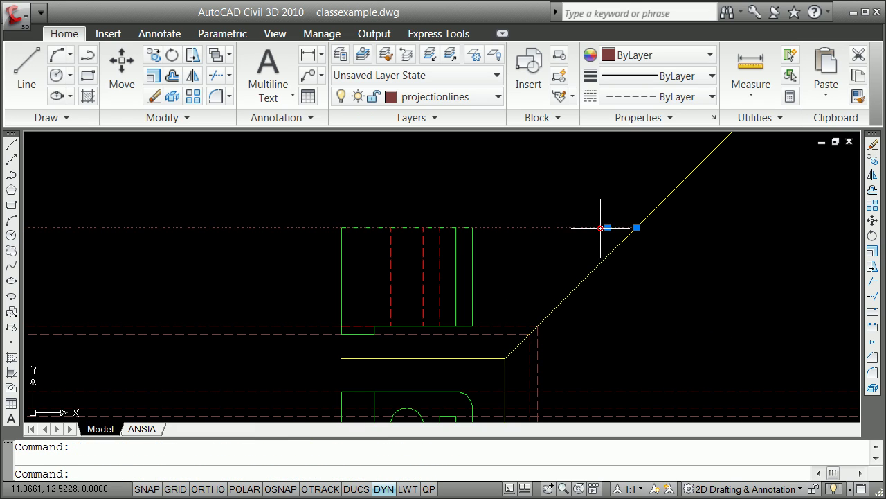
{"action": "left_click", "coordinate": [637, 227]}
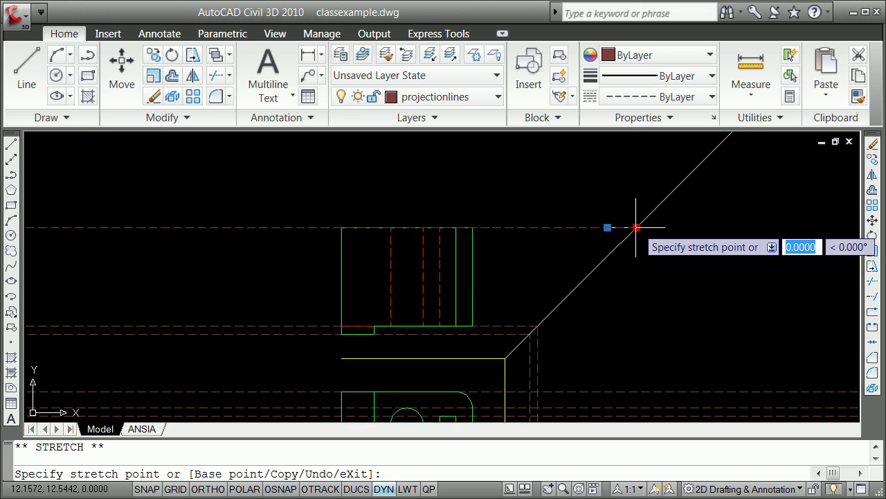
{"action": "key", "text": "space"}
{"action": "key", "text": "space"}
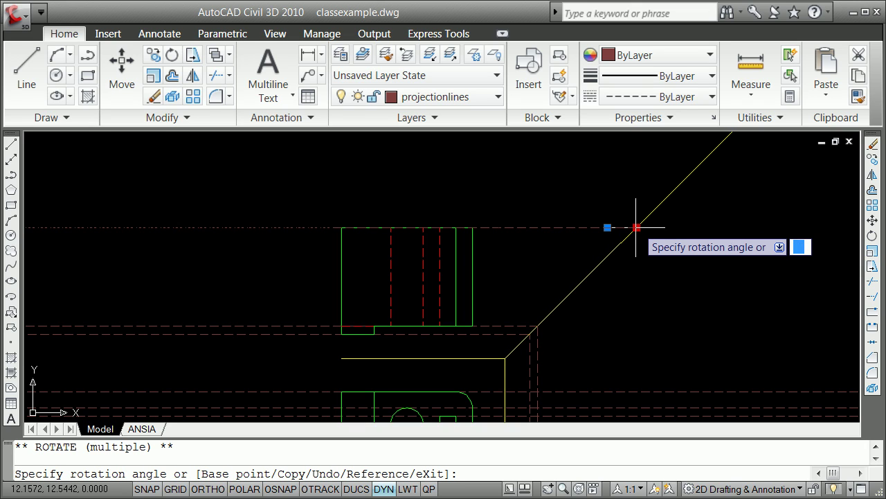
{"action": "key", "text": "Escape"}
{"action": "key", "text": "Escape"}
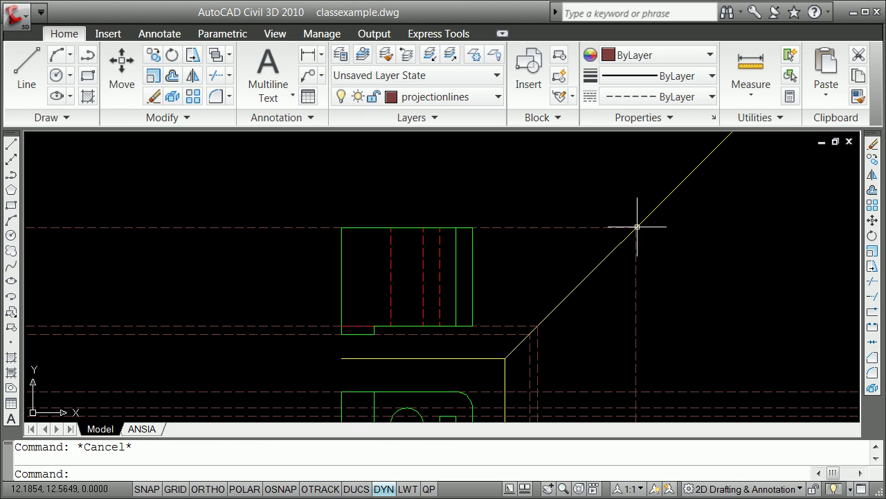
Zoom to show the front and top views with all projection lines, dismissing a half-typed TR
{"action": "scroll", "coordinate": [640, 323], "scroll_direction": "down", "scroll_amount": 4}
{"action": "scroll", "coordinate": [627, 363], "scroll_direction": "up", "scroll_amount": 5}
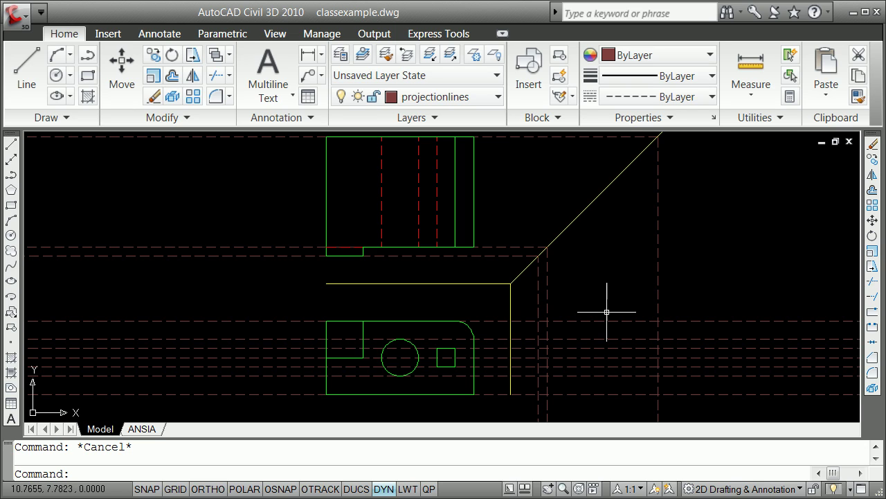
{"action": "type", "text": "tr"}
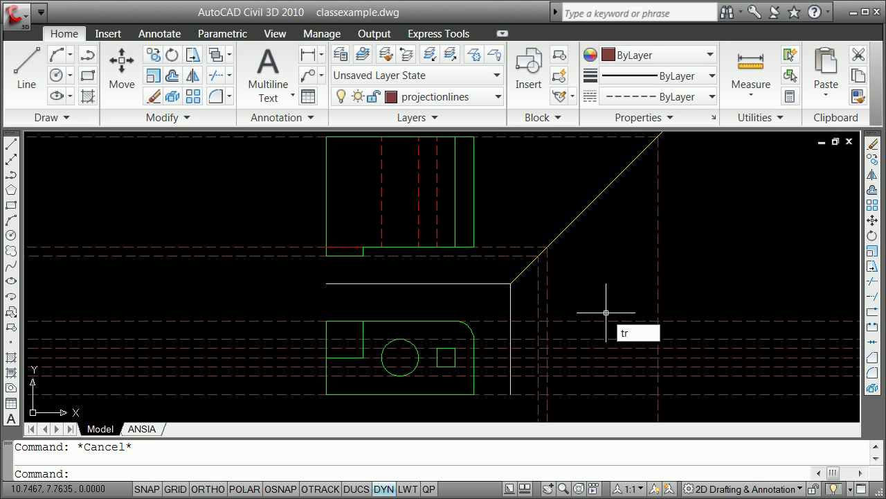
{"action": "key", "text": "Escape"}
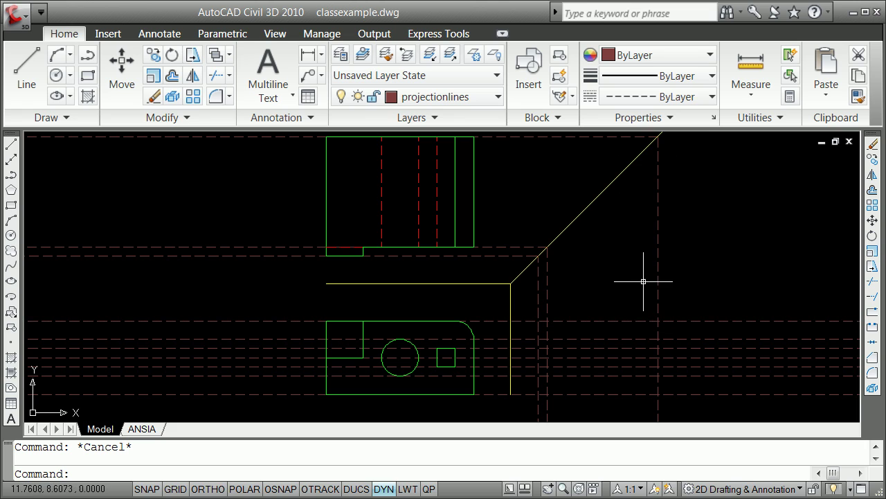
Make 'object' the current layer and switch running osnap from Endpoint to Intersection, with F3 on
{"action": "left_click", "coordinate": [495, 103]}
{"action": "left_click", "coordinate": [419, 224]}
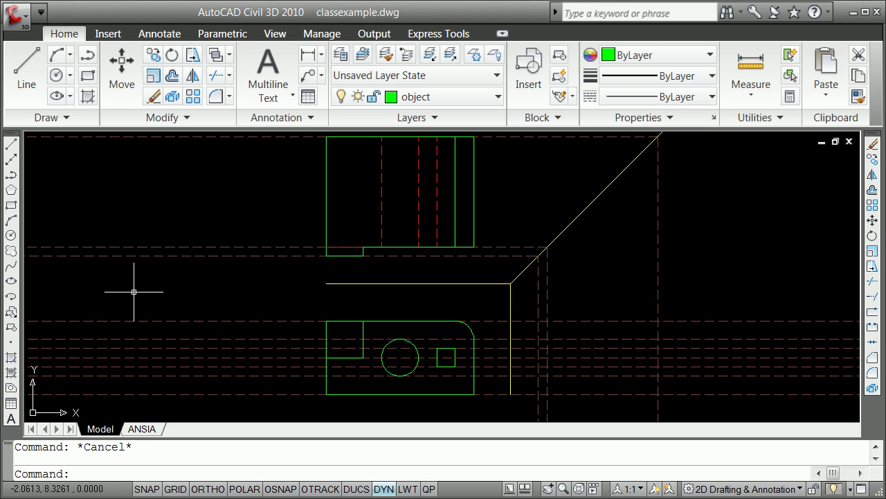
{"action": "right_click", "coordinate": [175, 167], "text": "shift"}
{"action": "left_click", "coordinate": [235, 496]}
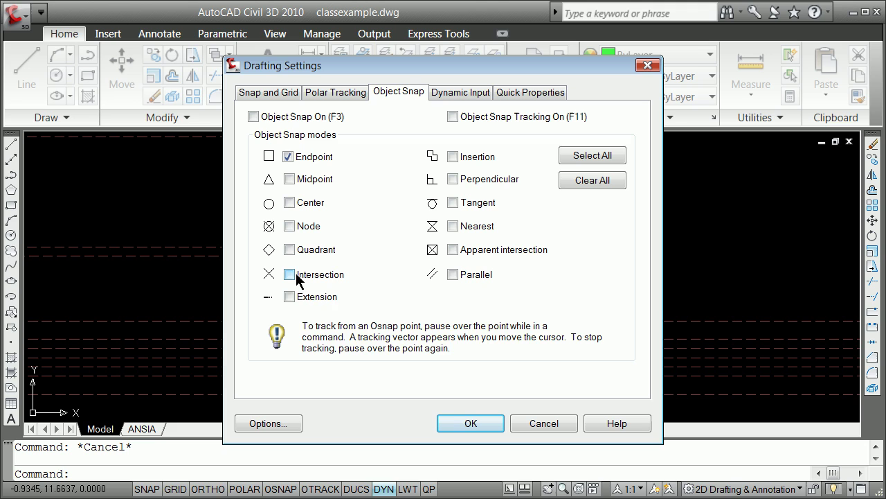
{"action": "left_click", "coordinate": [290, 275]}
{"action": "left_click", "coordinate": [288, 157]}
{"action": "left_click", "coordinate": [471, 424]}
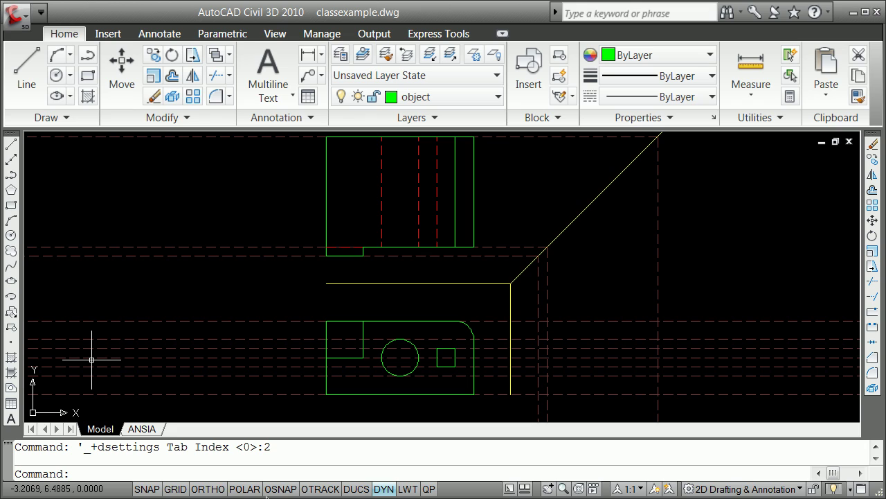
{"action": "key", "text": "F3"}
Trace the side view's closed outline, with its left-edge notch, through projection intersections
{"action": "left_click", "coordinate": [40, 84]}
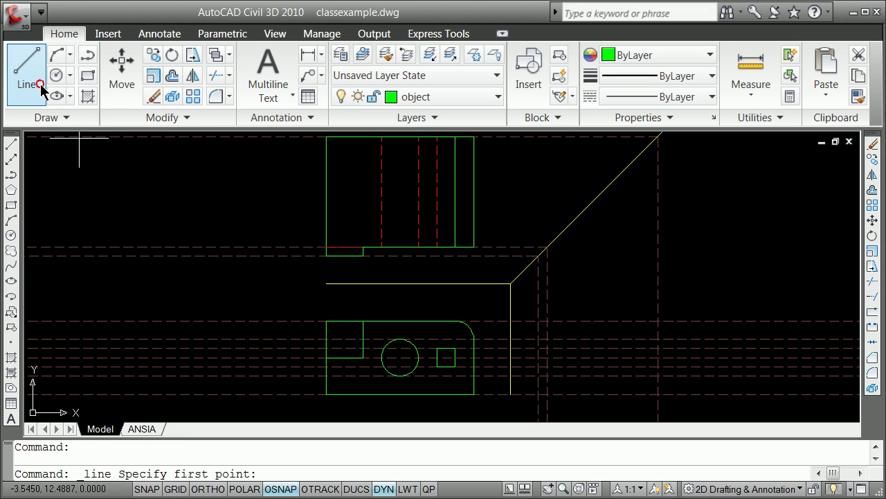
{"action": "left_click", "coordinate": [658, 320]}
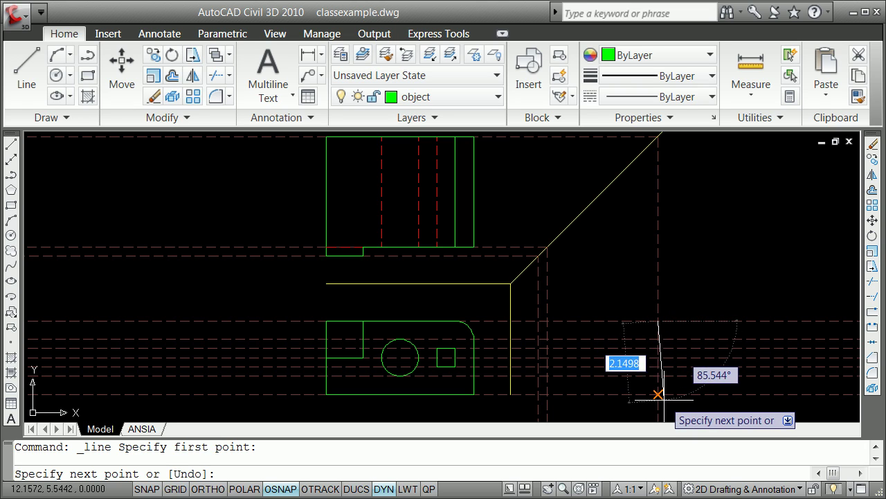
{"action": "left_click", "coordinate": [658, 394]}
{"action": "left_click", "coordinate": [548, 394]}
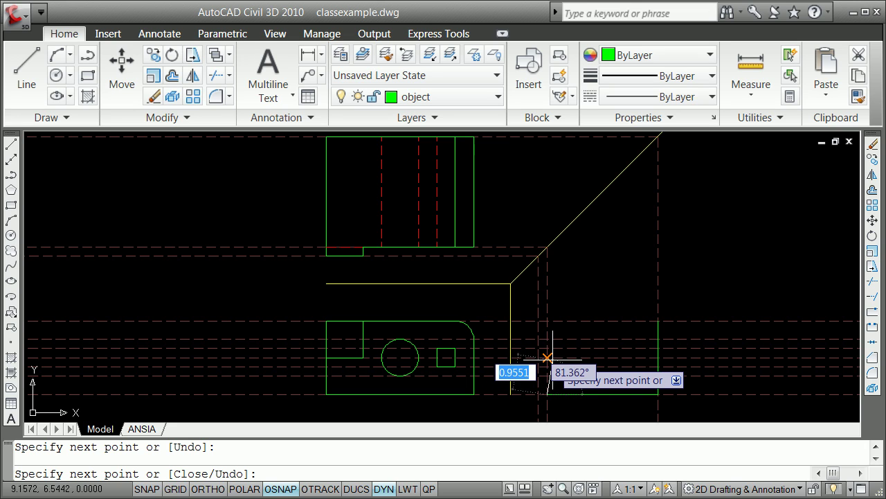
{"action": "left_click", "coordinate": [547, 358]}
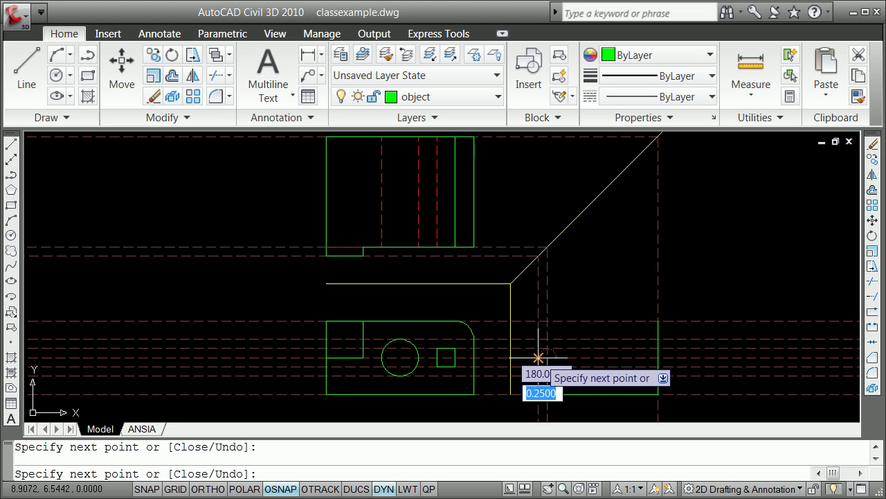
{"action": "left_click", "coordinate": [538, 358]}
{"action": "left_click", "coordinate": [538, 321]}
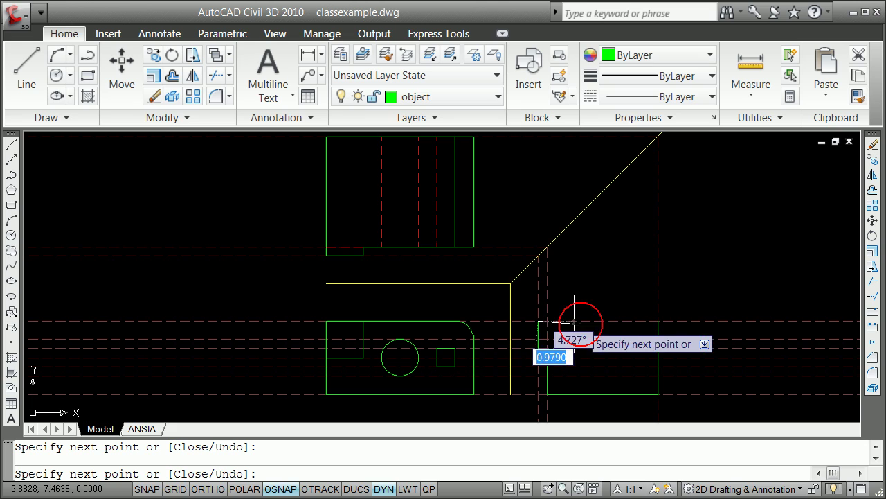
{"action": "left_click", "coordinate": [658, 321]}
{"action": "key", "text": "Return"}
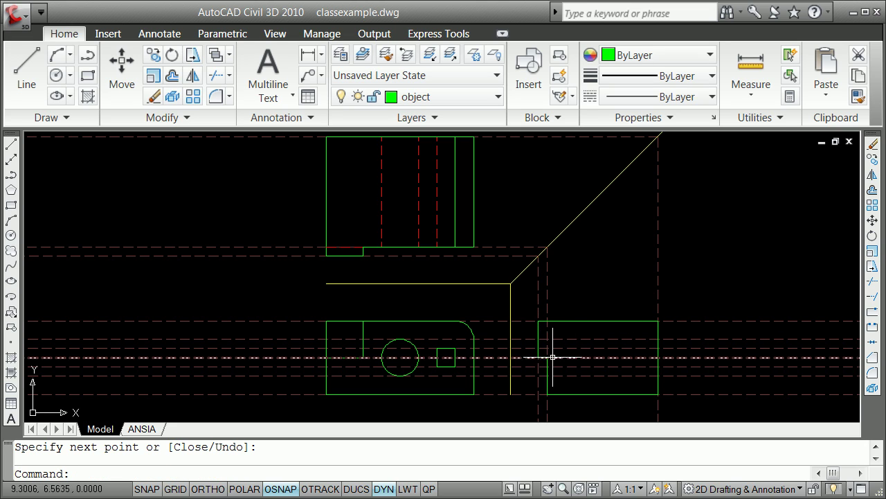
Draw the short vertical step edge from the notch's inner corner up to the top
{"action": "left_click", "coordinate": [95, 136]}
{"action": "key", "text": "Return"}
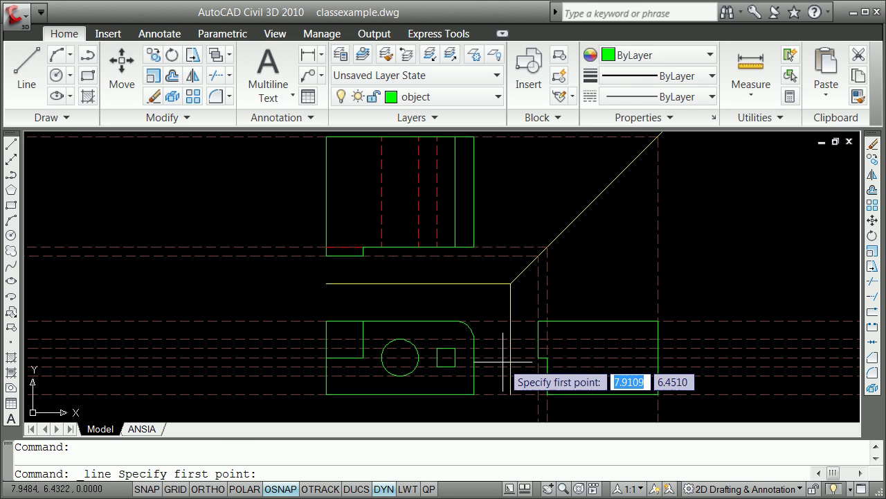
{"action": "left_click", "coordinate": [545, 356]}
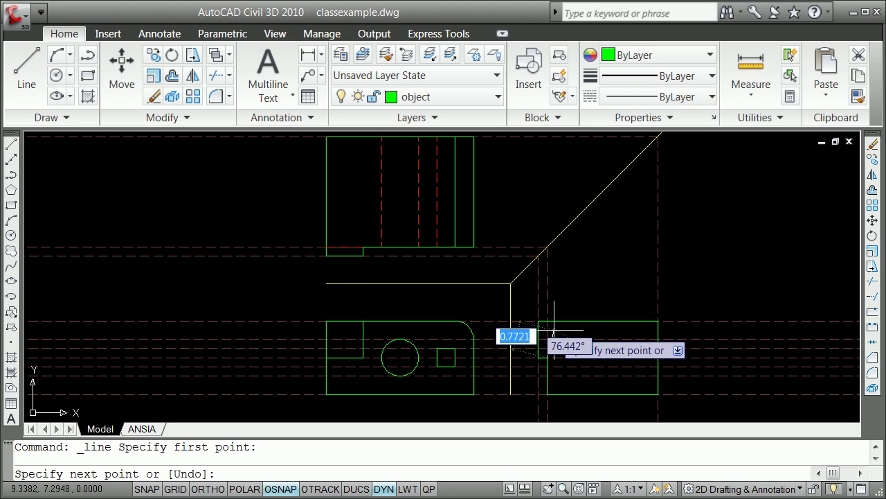
{"action": "left_click", "coordinate": [539, 320]}
{"action": "key", "text": "Return"}
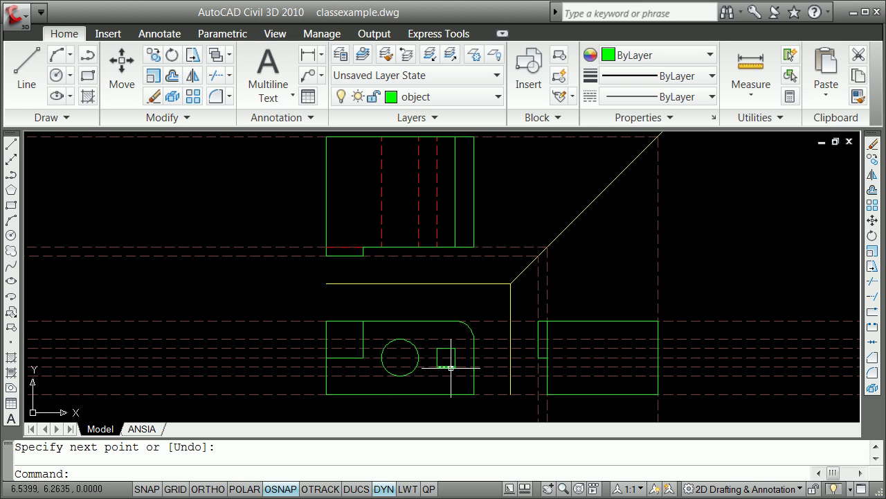
Make hidden the current layer and draw the first horizontal hidden line across the side view
{"action": "left_click", "coordinate": [489, 101]}
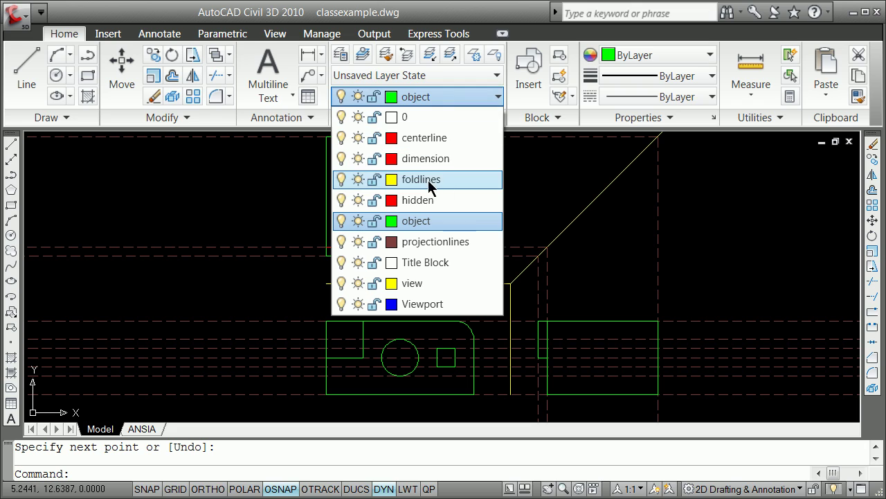
{"action": "left_click", "coordinate": [416, 200]}
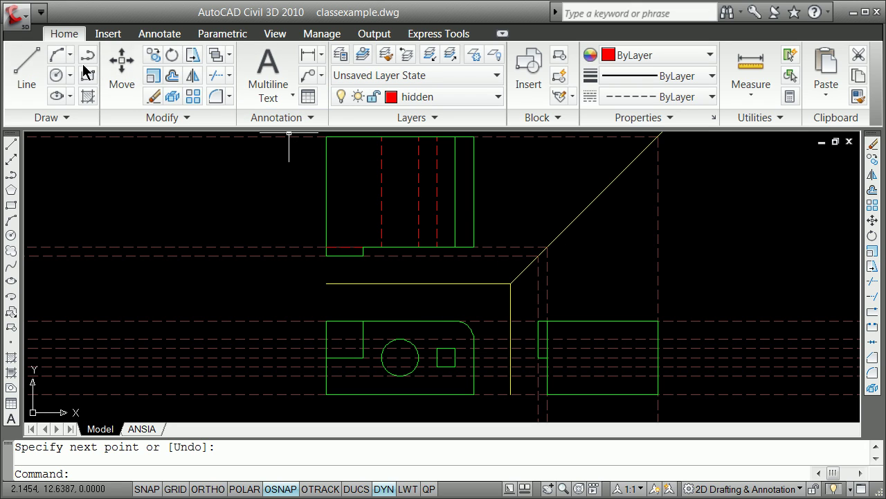
{"action": "left_click", "coordinate": [26, 72]}
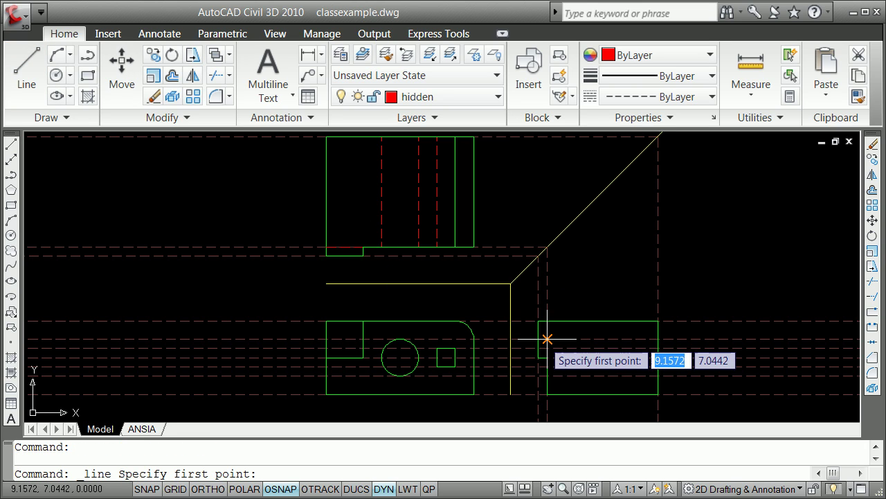
{"action": "left_click", "coordinate": [547, 338]}
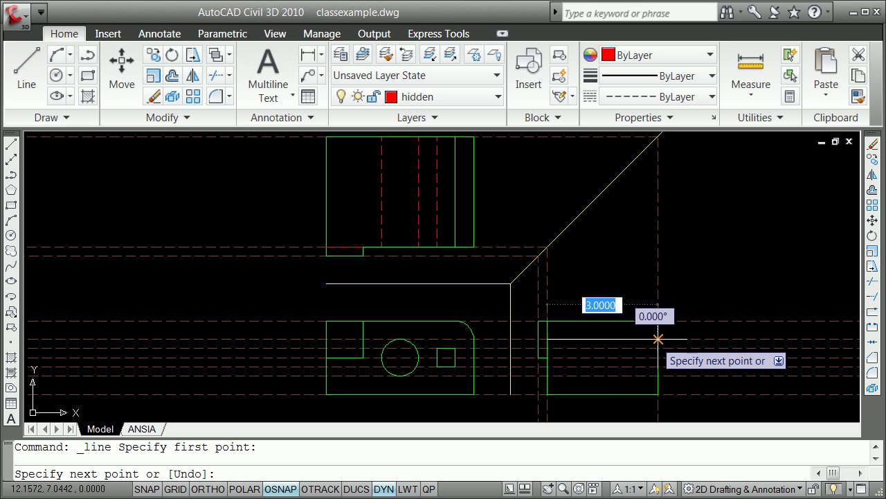
{"action": "left_click", "coordinate": [658, 339]}
{"action": "key", "text": "Return"}
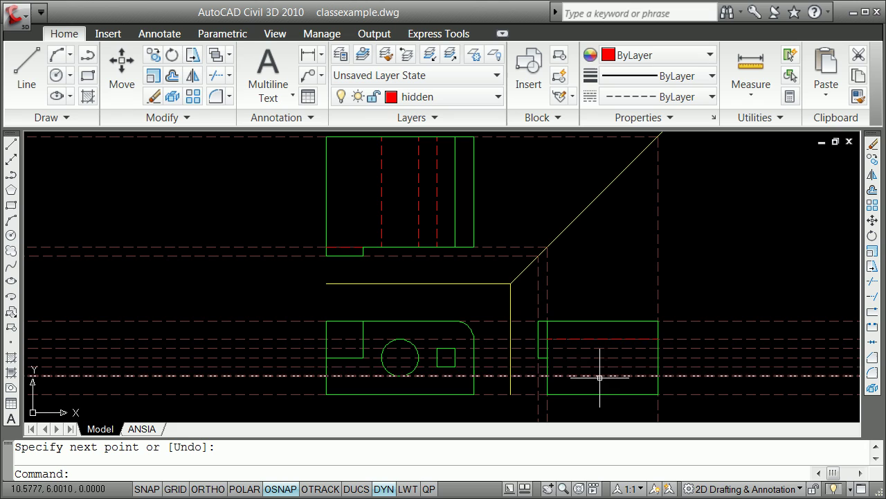
Draw two more horizontal hidden lines across the lower part of the side view
{"action": "key", "text": "Return"}
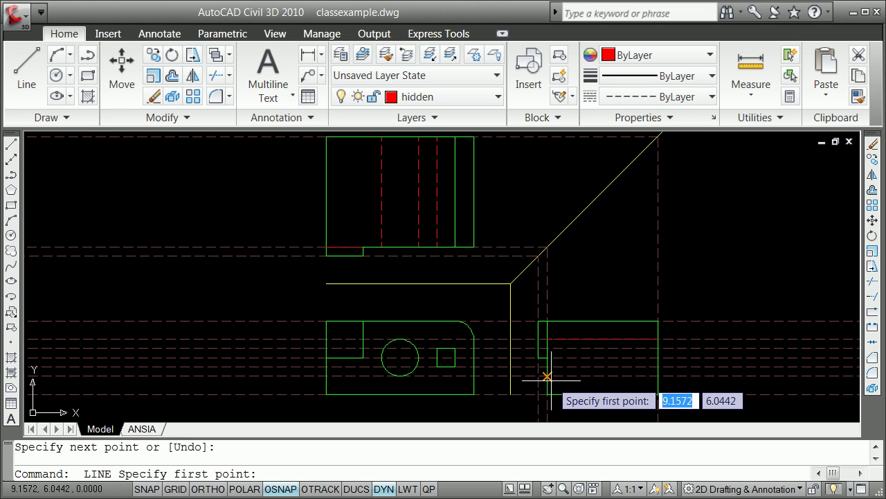
{"action": "left_click", "coordinate": [547, 376]}
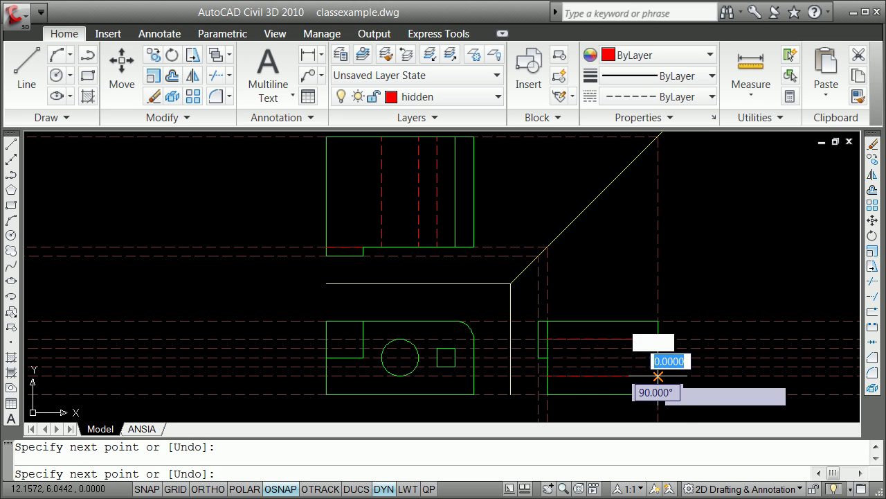
{"action": "left_click", "coordinate": [658, 376]}
{"action": "key", "text": "Return"}
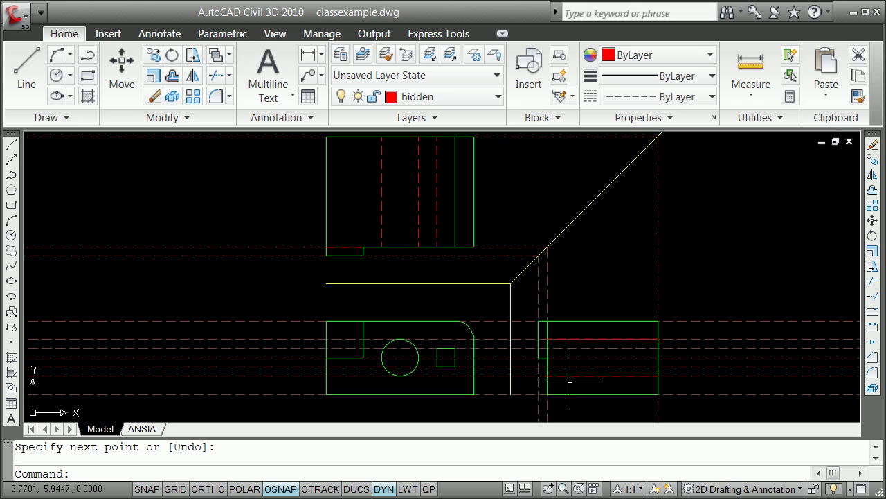
{"action": "key", "text": "Return"}
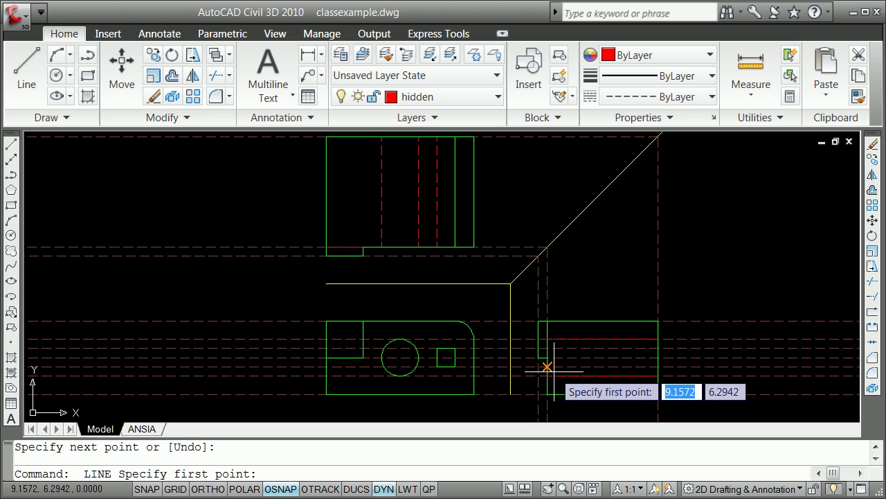
{"action": "left_click", "coordinate": [547, 367]}
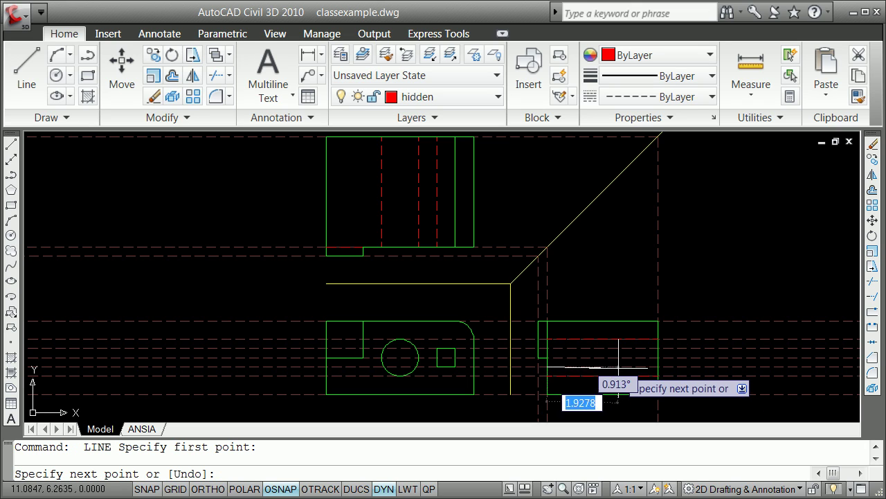
{"action": "left_click", "coordinate": [658, 367]}
{"action": "key", "text": "Return"}
{"action": "key", "text": "Return"}
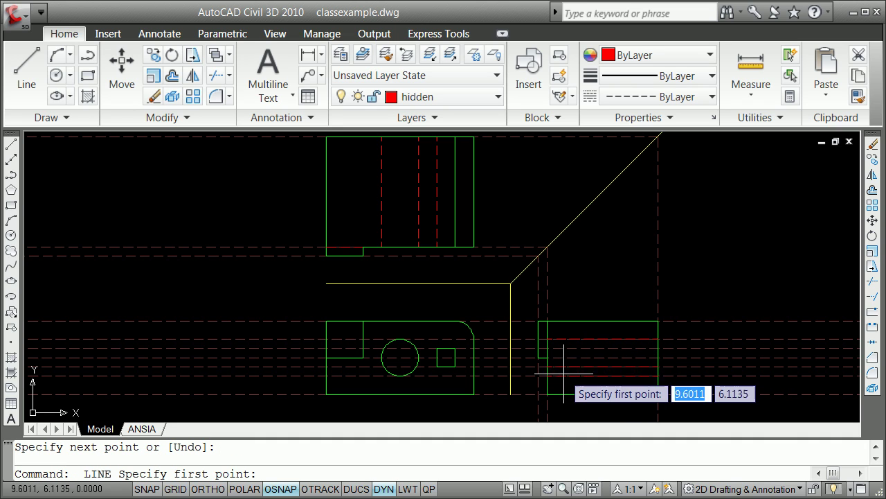
Add the remaining horizontal hidden lines in the middle of the side view
{"action": "left_click", "coordinate": [547, 348]}
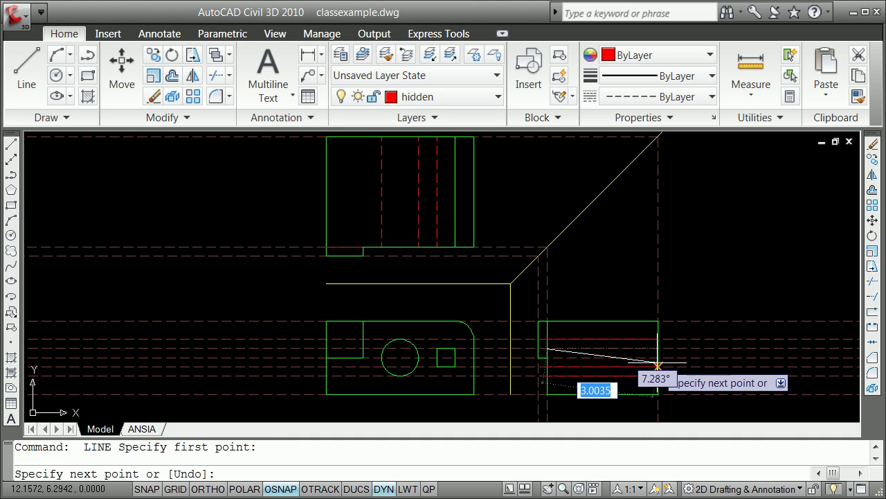
{"action": "left_click", "coordinate": [658, 348]}
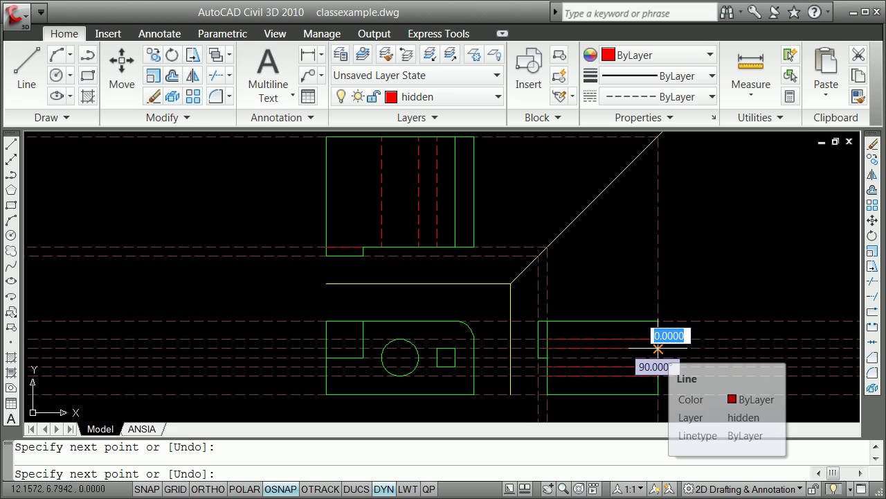
{"action": "key", "text": "Return"}
{"action": "key", "text": "Return"}
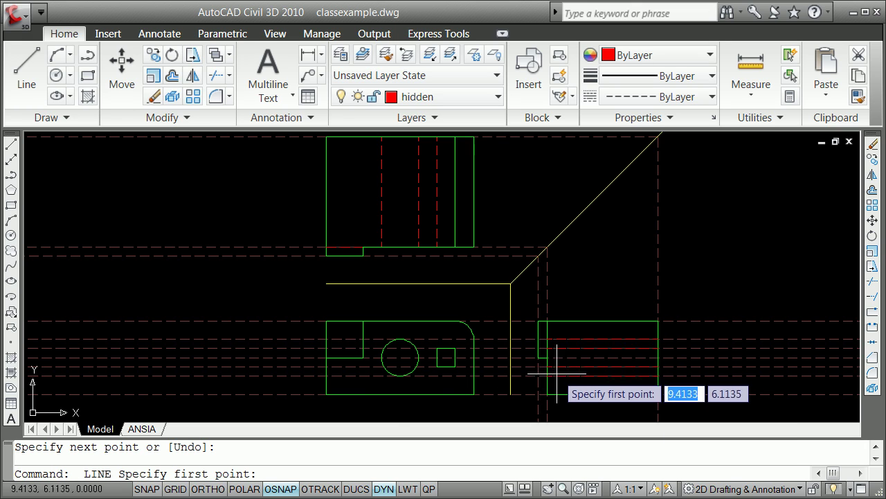
{"action": "left_click", "coordinate": [547, 357]}
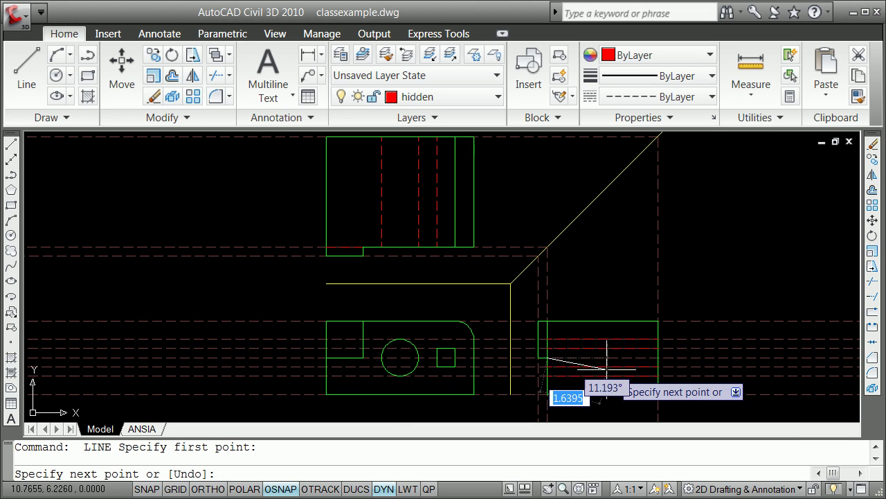
{"action": "key", "text": "Return"}
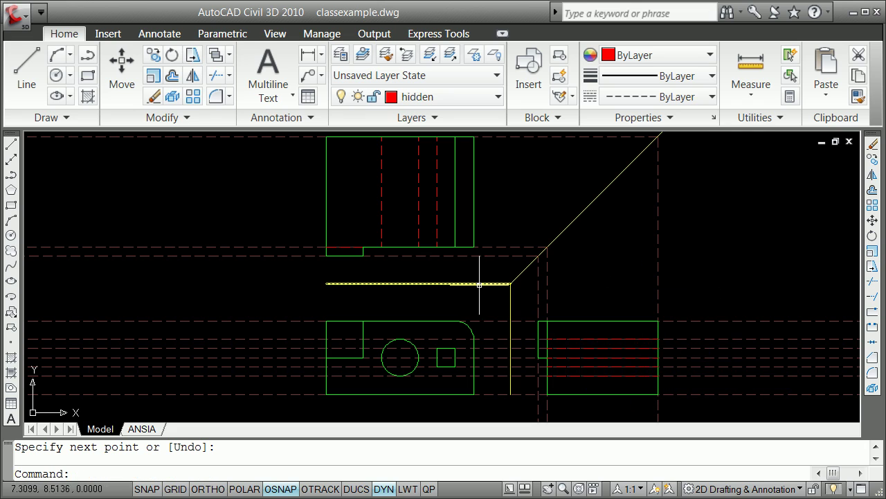
Move the uppermost horizontal line of the side view from hidden onto the object layer
{"action": "key", "text": "Return"}
{"action": "left_click", "coordinate": [603, 338]}
{"action": "left_click", "coordinate": [493, 98]}
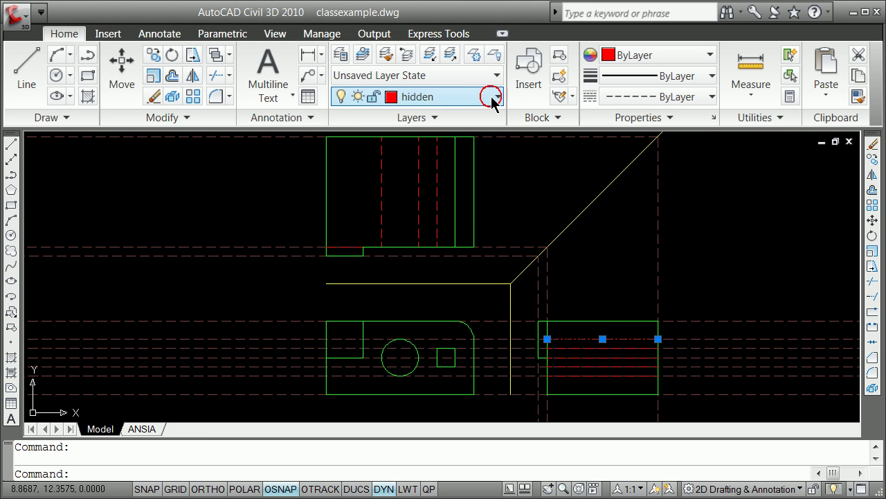
{"action": "left_click", "coordinate": [429, 221]}
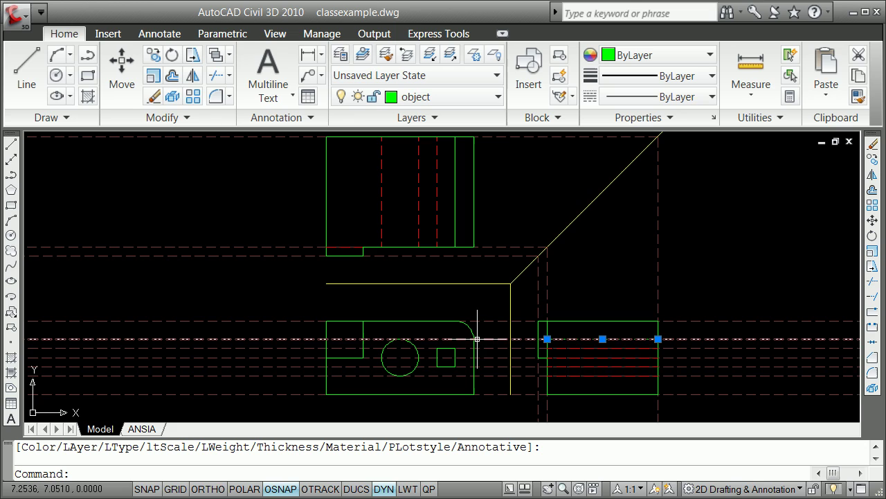
{"action": "key", "text": "Escape"}
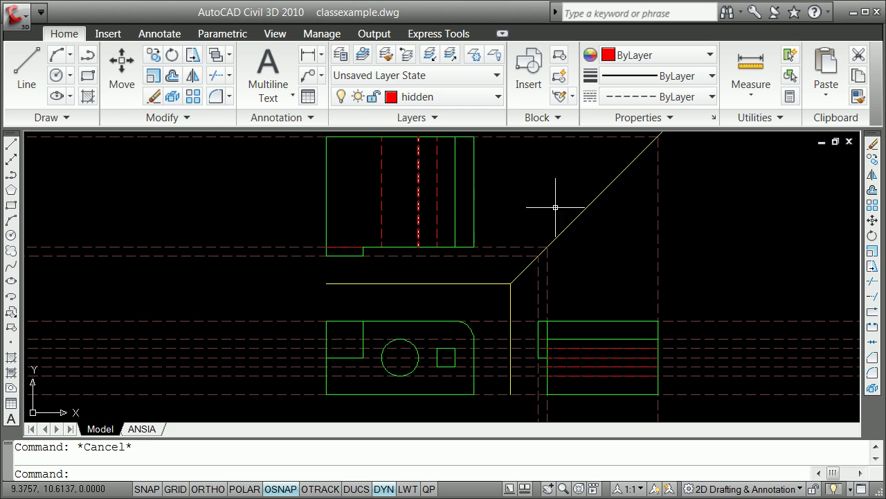
{"action": "scroll", "coordinate": [653, 266], "scroll_direction": "down", "scroll_amount": 2}
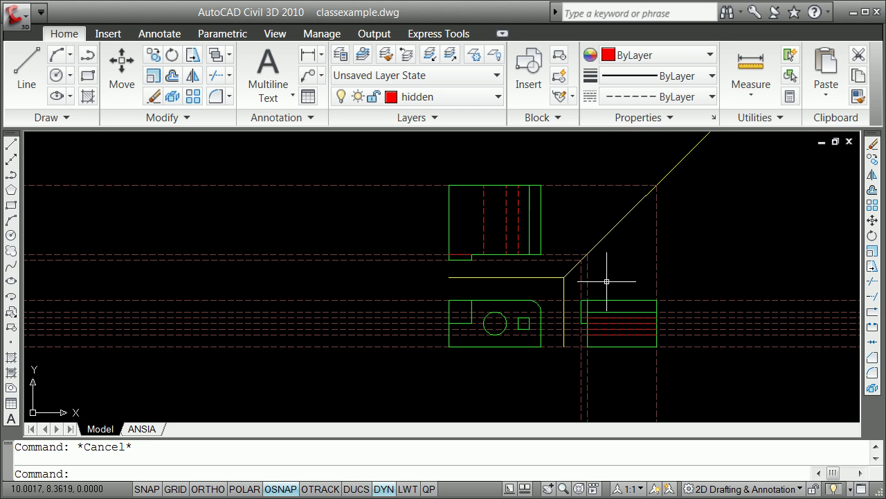
{"action": "scroll", "coordinate": [596, 283], "scroll_direction": "up", "scroll_amount": 2}
{"action": "scroll", "coordinate": [597, 283], "scroll_direction": "down", "scroll_amount": 1}
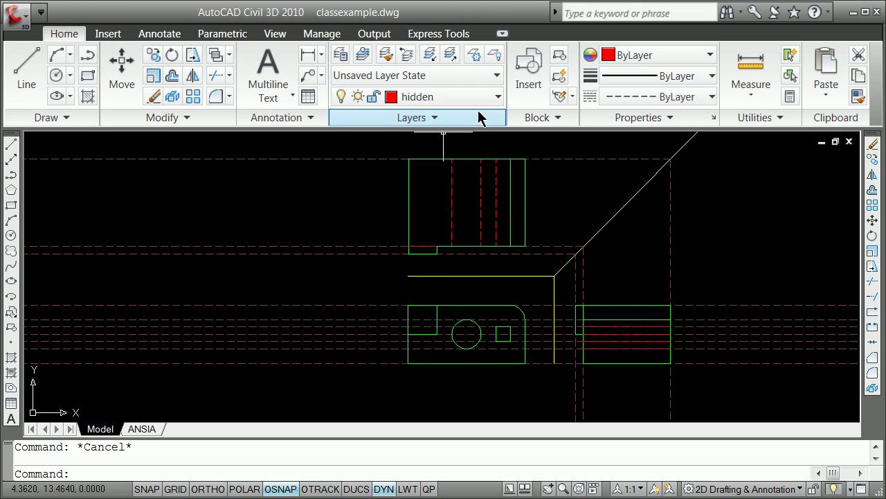
Choose 'dimension' from the Layer dropdown so new objects are drawn in red
{"action": "left_click", "coordinate": [496, 98]}
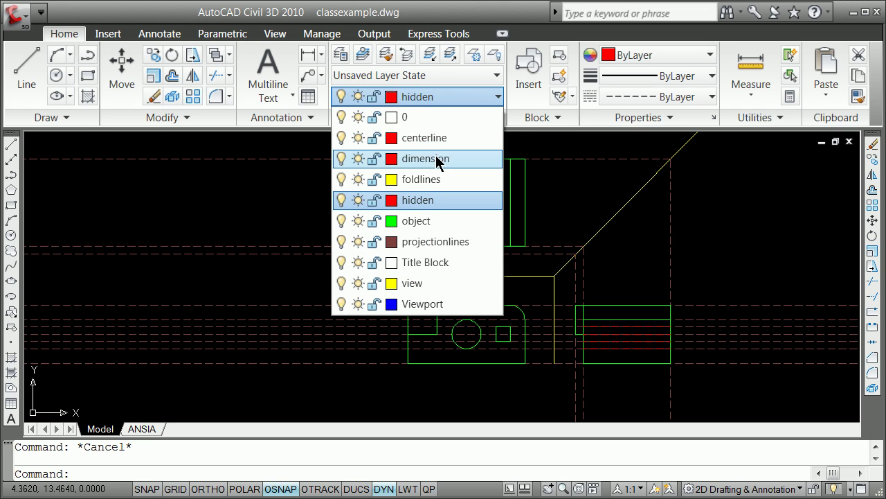
{"action": "left_click", "coordinate": [435, 159]}
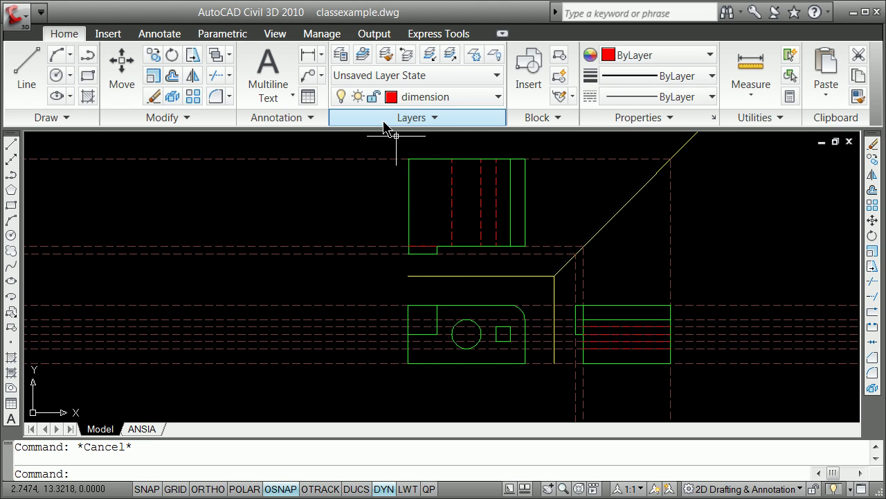
{"action": "scroll", "coordinate": [423, 376], "scroll_direction": "down", "scroll_amount": 3}
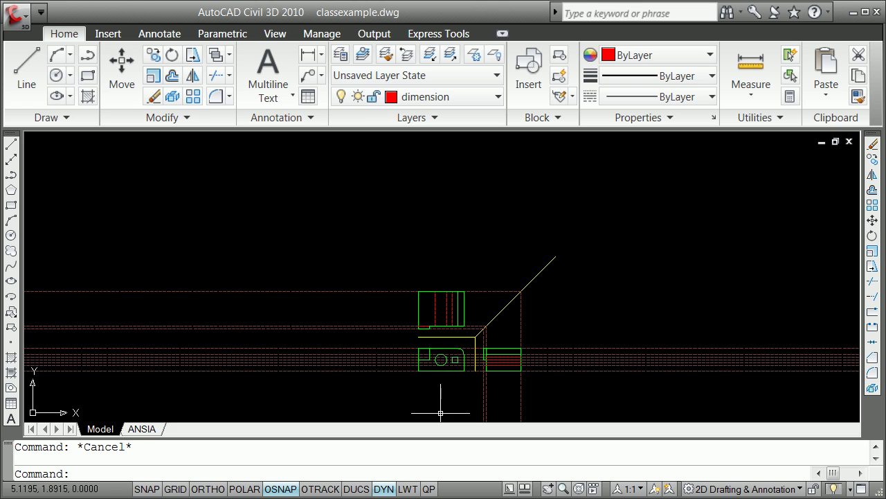
{"action": "scroll", "coordinate": [428, 381], "scroll_direction": "up", "scroll_amount": 3}
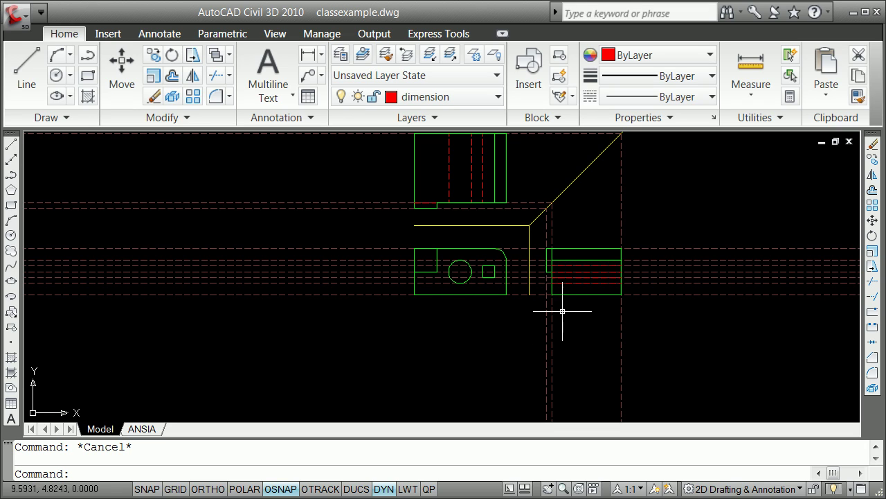
{"action": "scroll", "coordinate": [529, 326], "scroll_direction": "up", "scroll_amount": 2}
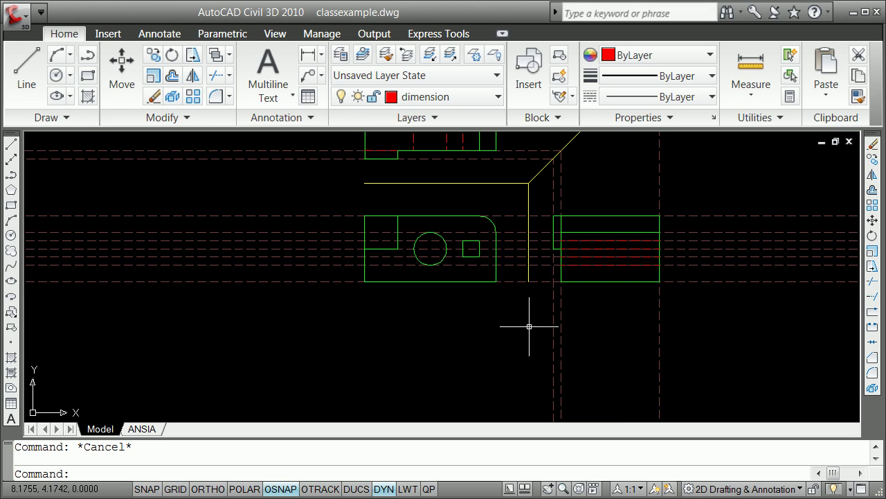
{"action": "scroll", "coordinate": [544, 283], "scroll_direction": "up", "scroll_amount": 2}
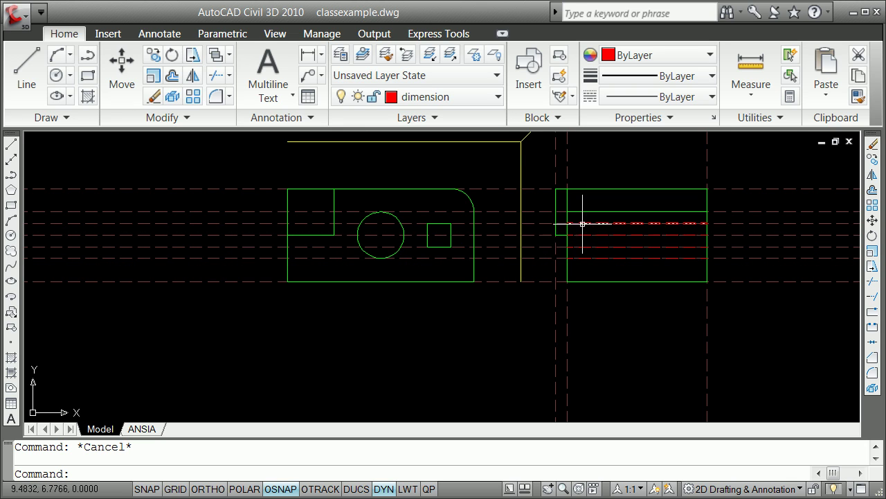
{"action": "scroll", "coordinate": [540, 262], "scroll_direction": "down", "scroll_amount": 3}
{"action": "scroll", "coordinate": [539, 263], "scroll_direction": "down", "scroll_amount": 2}
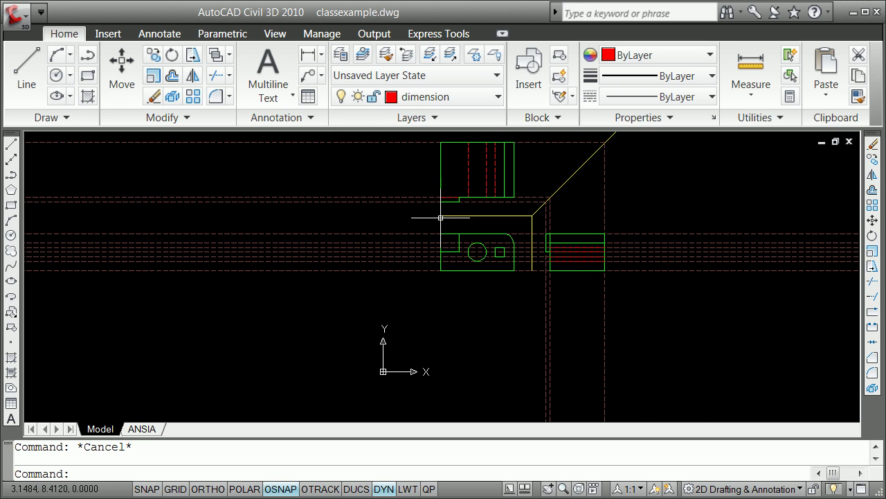
{"action": "scroll", "coordinate": [435, 212], "scroll_direction": "down", "scroll_amount": 2}
{"action": "scroll", "coordinate": [422, 197], "scroll_direction": "up", "scroll_amount": 5}
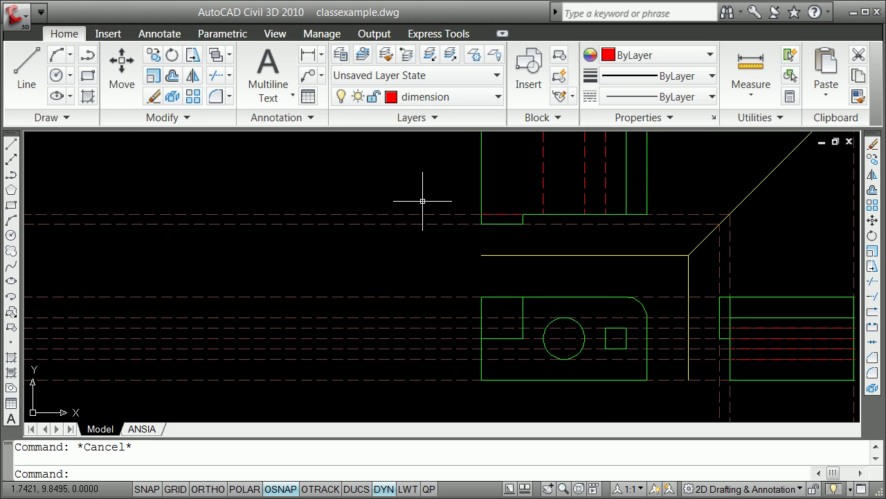
{"action": "scroll", "coordinate": [420, 194], "scroll_direction": "down", "scroll_amount": 5}
{"action": "scroll", "coordinate": [426, 198], "scroll_direction": "up", "scroll_amount": 4}
{"action": "scroll", "coordinate": [427, 196], "scroll_direction": "down", "scroll_amount": 2}
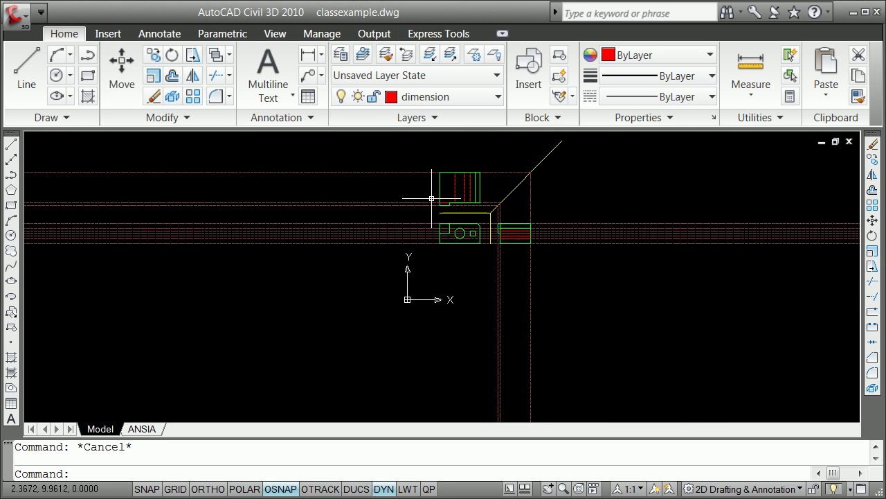
{"action": "scroll", "coordinate": [428, 187], "scroll_direction": "up", "scroll_amount": 5}
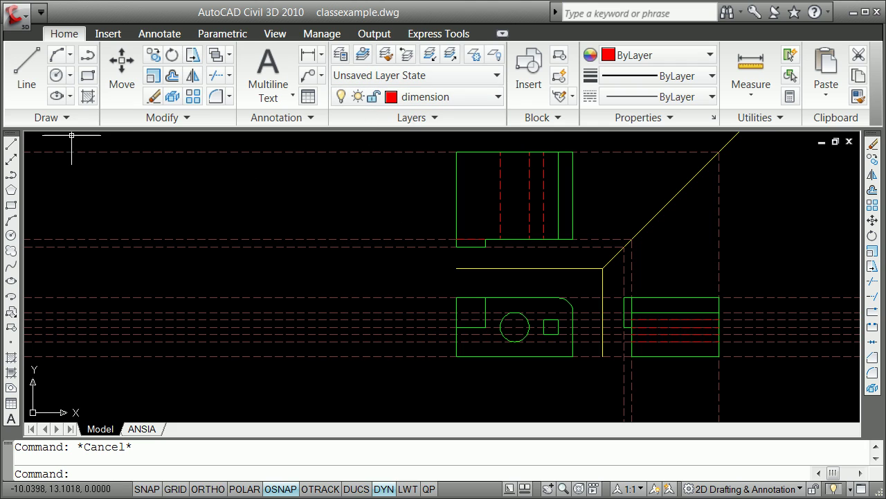
Turn on the Dimension toolbar and place it at the top-left of the drawing area
{"action": "right_click", "coordinate": [18, 136]}
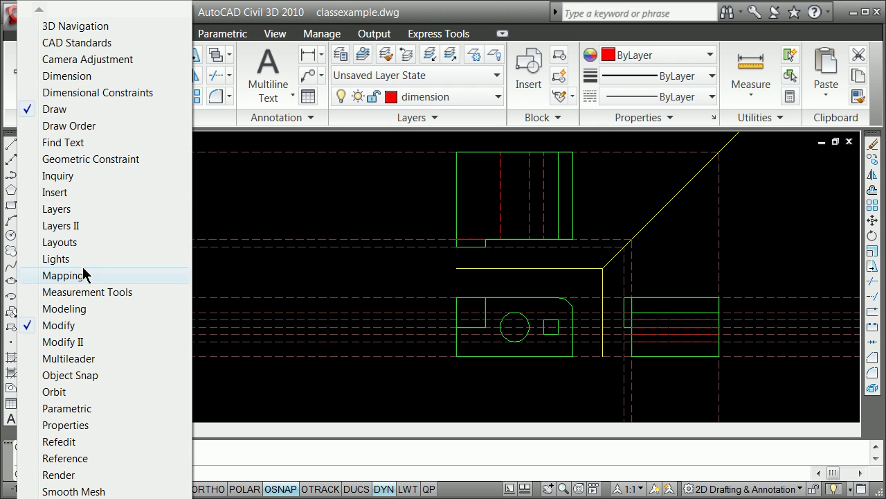
{"action": "left_click", "coordinate": [54, 77]}
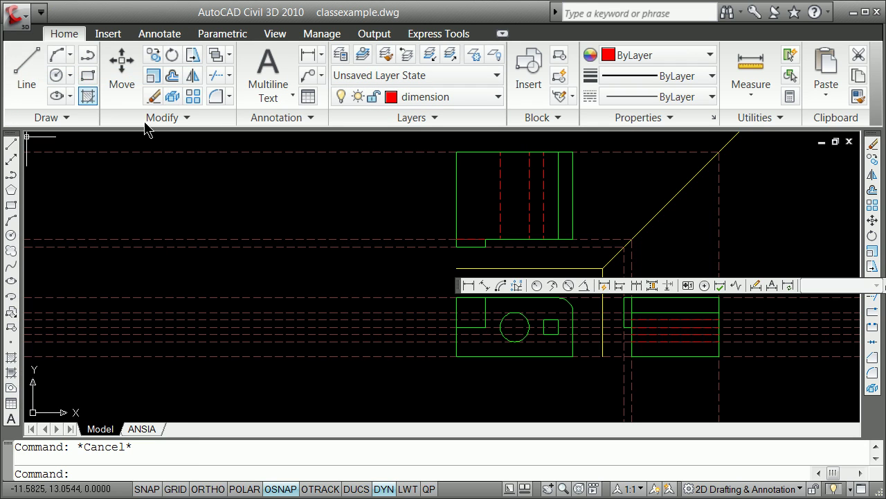
{"action": "mouse_move", "coordinate": [463, 294]}
{"action": "left_mouse_down"}
{"action": "mouse_move", "coordinate": [331, 221]}
{"action": "mouse_move", "coordinate": [46, 170]}
{"action": "left_mouse_up"}
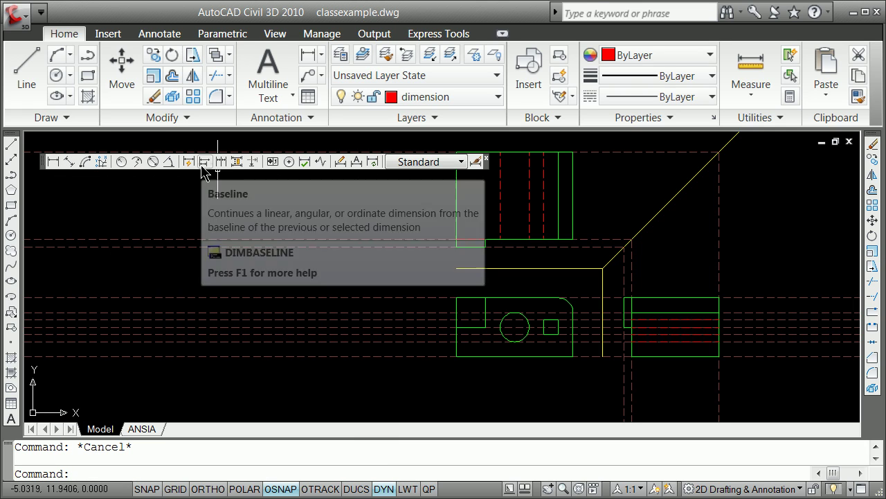
Dimension the top view's small bottom-left step as 0.2500, placed vertically to its left
{"action": "left_click", "coordinate": [55, 161]}
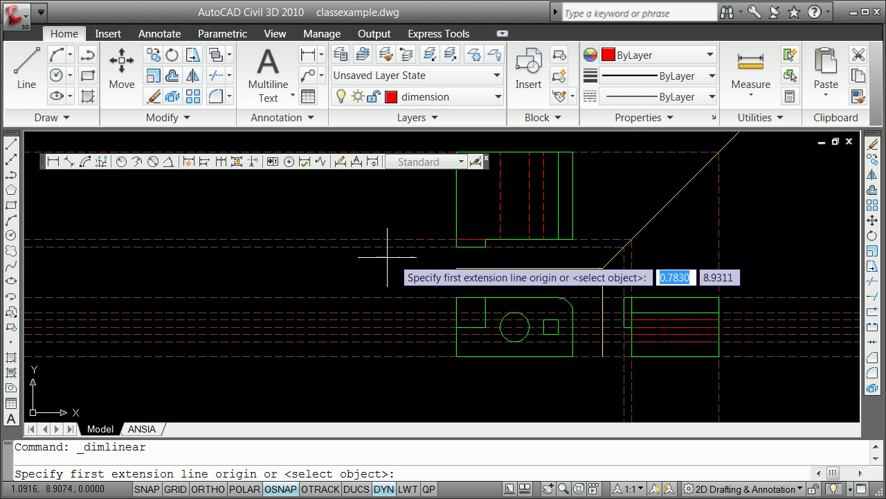
{"action": "right_click", "coordinate": [404, 255], "text": "shift"}
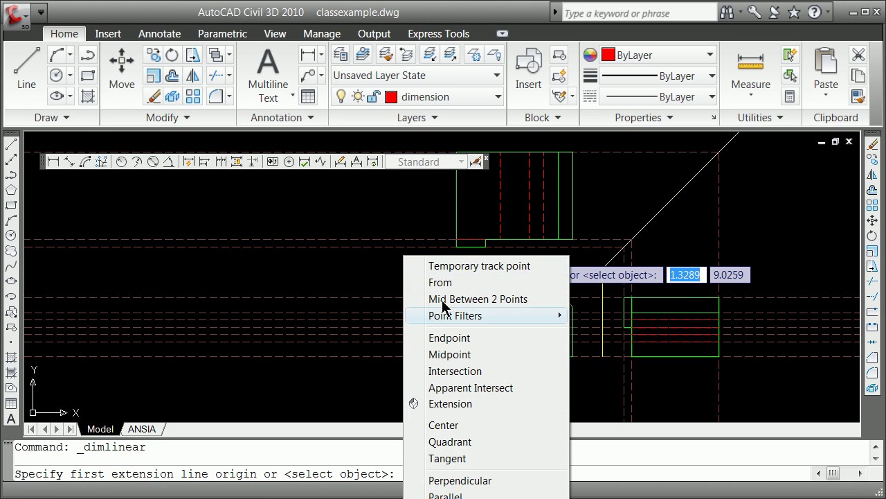
{"action": "left_click", "coordinate": [450, 337]}
{"action": "left_click", "coordinate": [457, 240]}
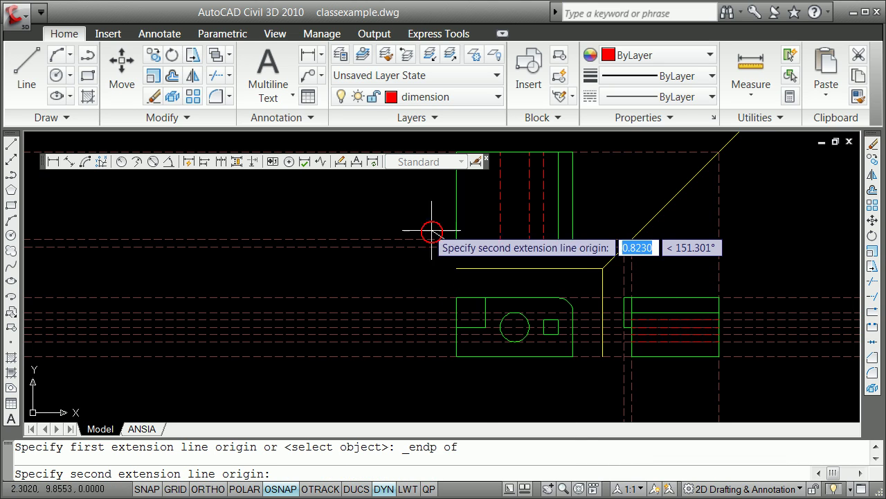
{"action": "right_click", "coordinate": [428, 228], "text": "shift"}
{"action": "left_click", "coordinate": [473, 309]}
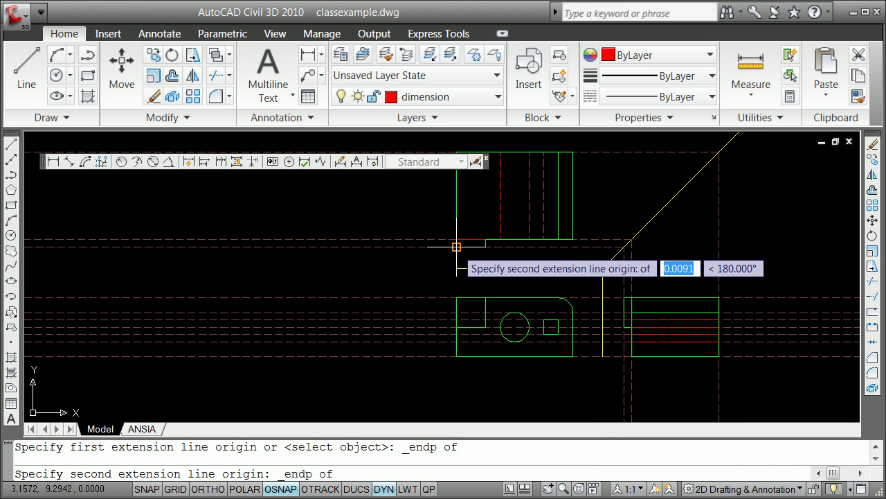
{"action": "left_click", "coordinate": [456, 240]}
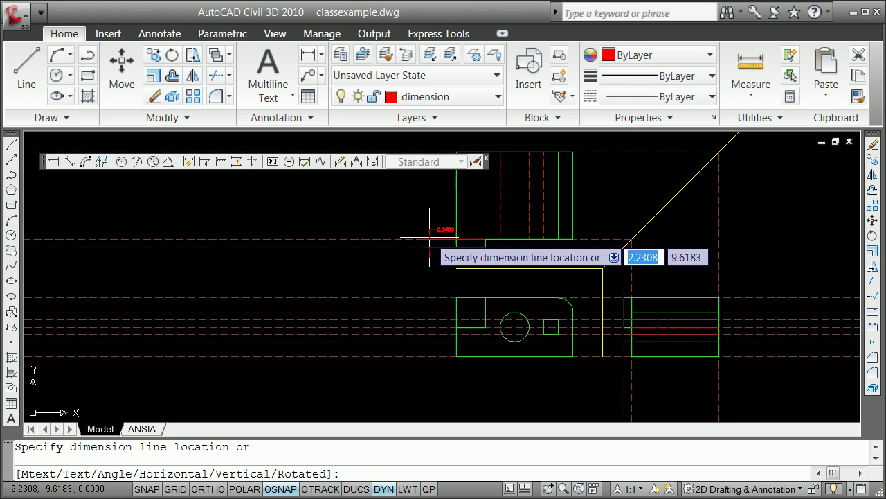
{"action": "left_click", "coordinate": [426, 239]}
{"action": "scroll", "coordinate": [411, 238], "scroll_direction": "up", "scroll_amount": 4}
{"action": "scroll", "coordinate": [415, 221], "scroll_direction": "down", "scroll_amount": 2}
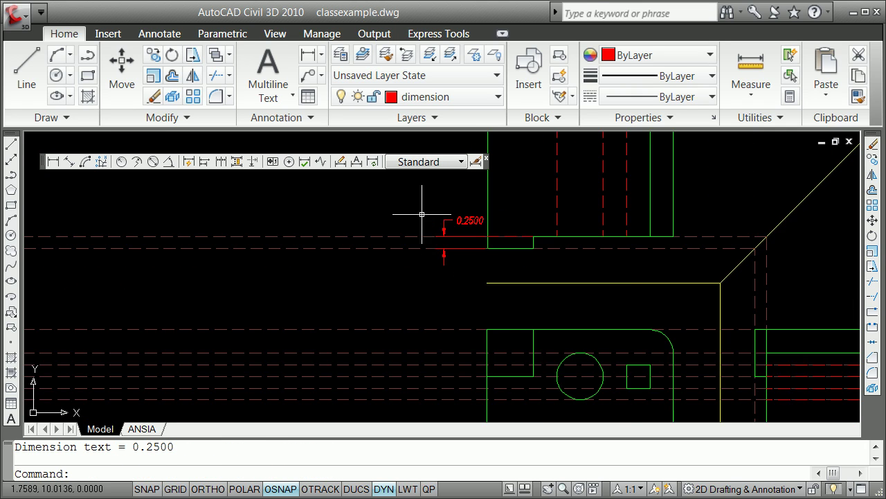
{"action": "scroll", "coordinate": [422, 214], "scroll_direction": "down", "scroll_amount": 2}
{"action": "scroll", "coordinate": [442, 182], "scroll_direction": "down", "scroll_amount": 2}
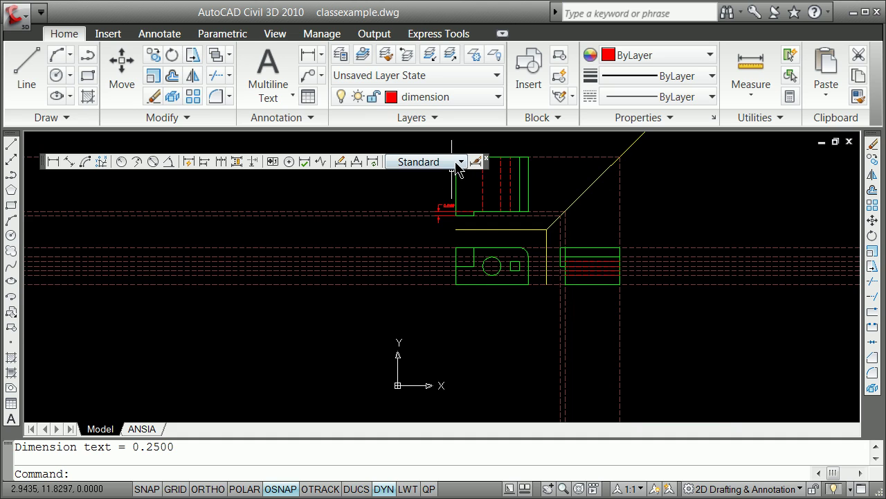
{"action": "scroll", "coordinate": [493, 168], "scroll_direction": "down", "scroll_amount": 2}
{"action": "scroll", "coordinate": [483, 168], "scroll_direction": "up", "scroll_amount": 6}
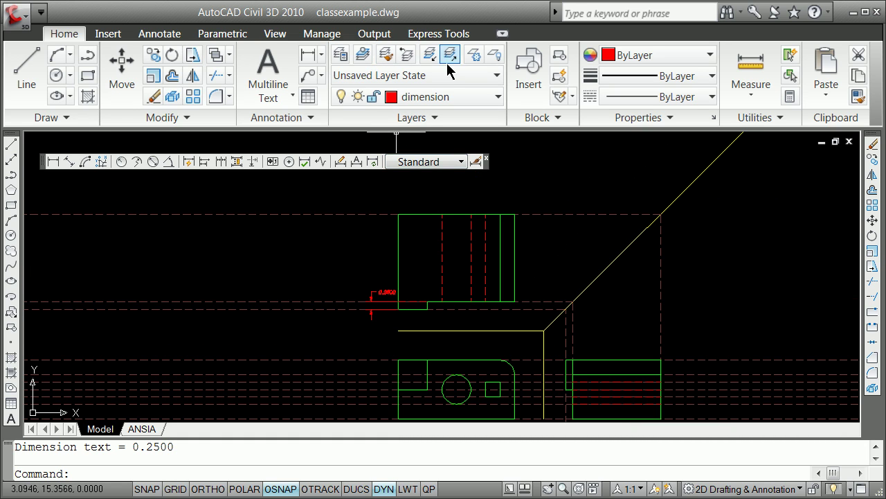
Add a 3.2500 baseline dimension to the top view's upper corner, stacked outside 0.2500
{"action": "left_click", "coordinate": [205, 162]}
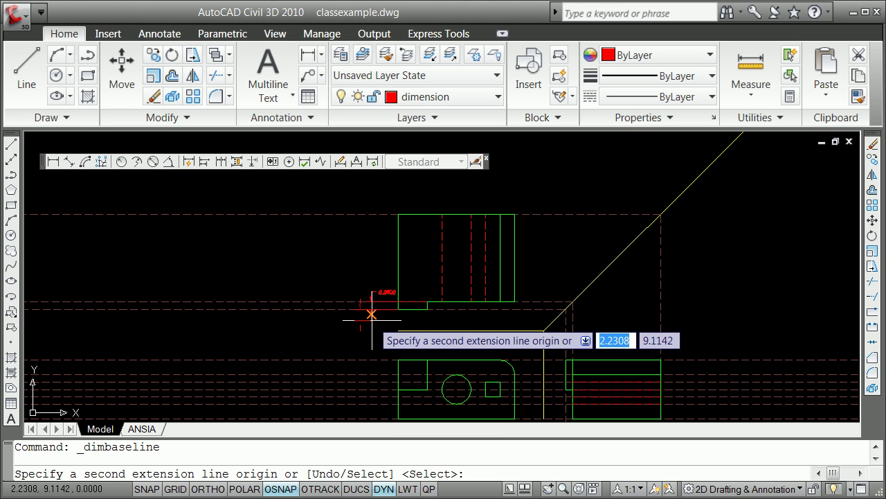
{"action": "right_click", "coordinate": [372, 235], "text": "shift"}
{"action": "left_click", "coordinate": [431, 324]}
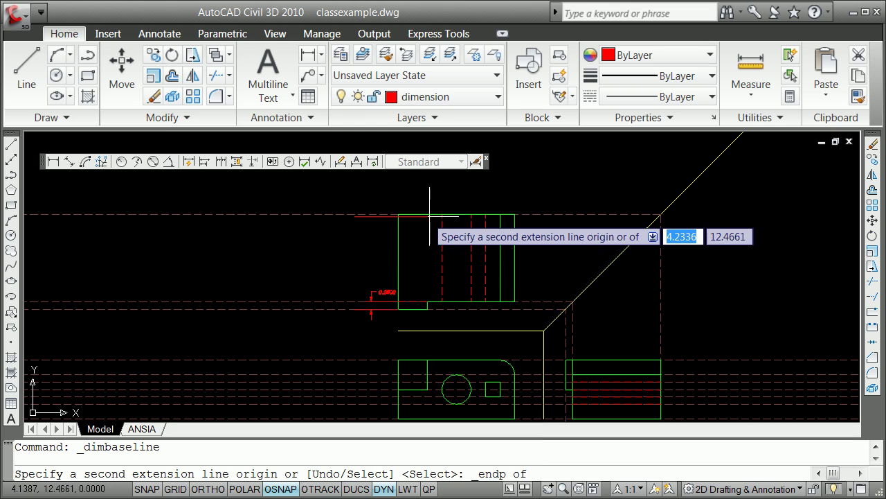
{"action": "left_click", "coordinate": [400, 216]}
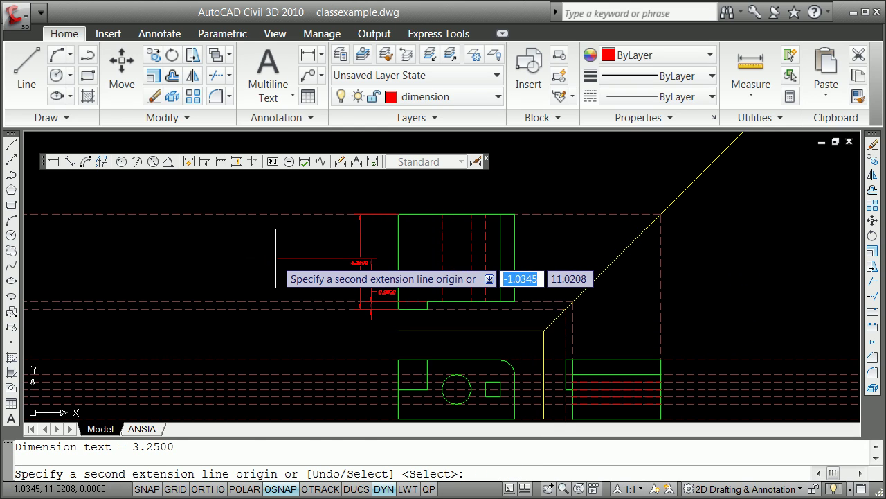
{"action": "key", "text": "Return"}
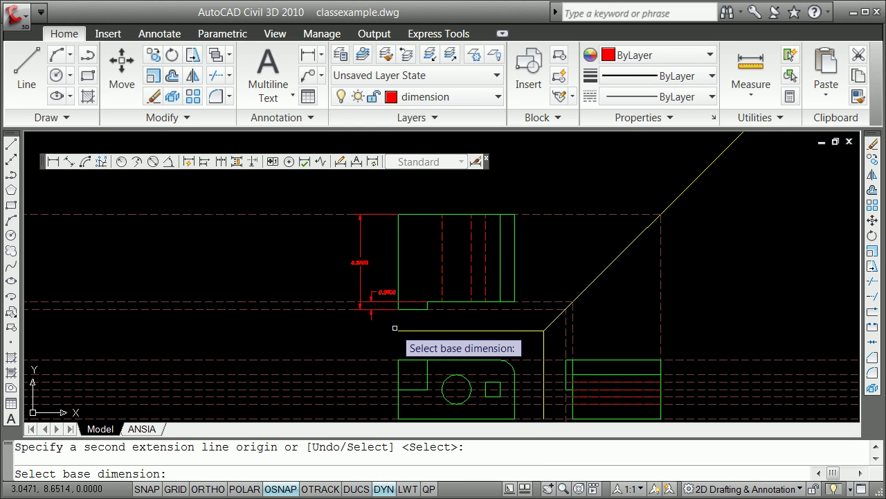
{"action": "scroll", "coordinate": [374, 324], "scroll_direction": "down", "scroll_amount": 2}
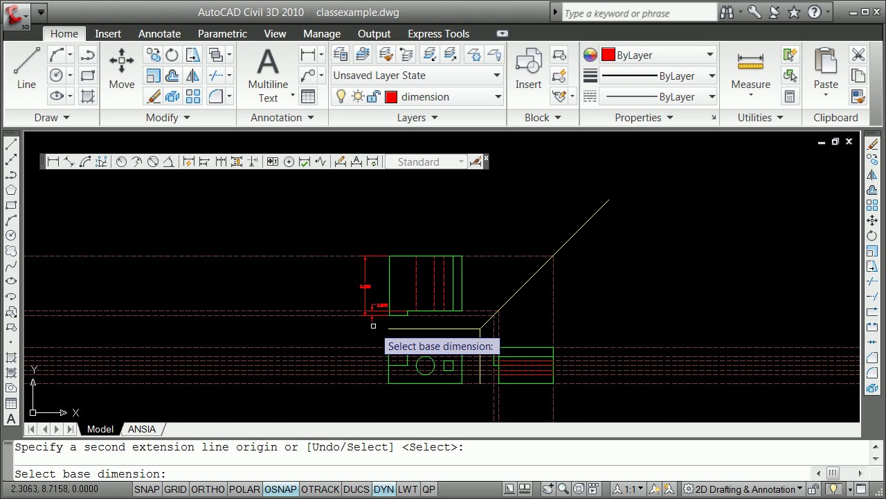
{"action": "scroll", "coordinate": [391, 401], "scroll_direction": "up", "scroll_amount": 3}
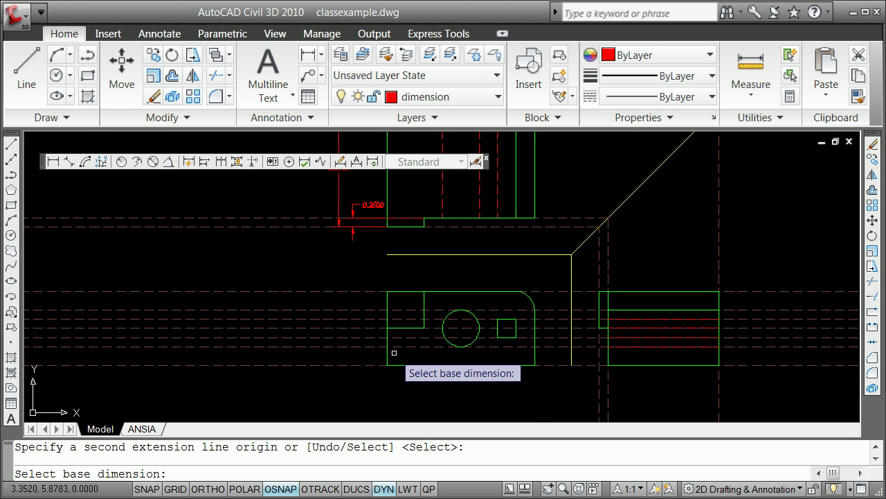
{"action": "scroll", "coordinate": [388, 367], "scroll_direction": "down", "scroll_amount": 2}
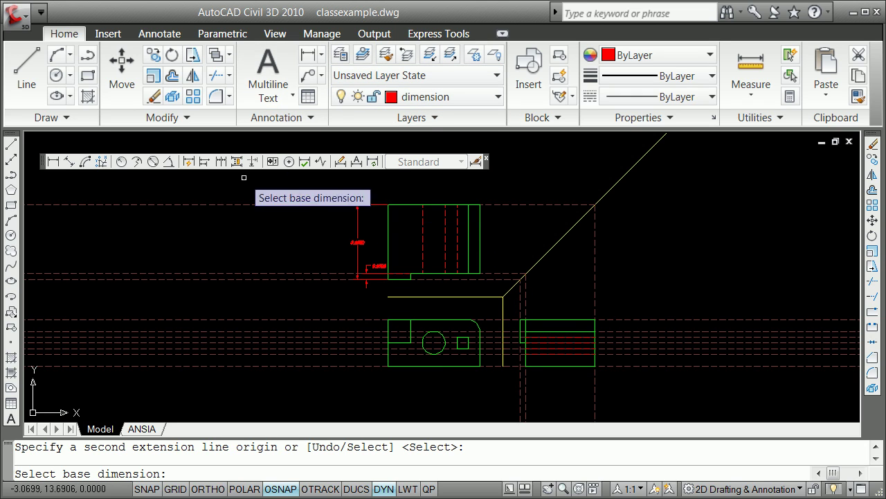
Add a 1.0000 linear dimension from the front view's lower-left corner to the step
{"action": "left_click", "coordinate": [56, 161]}
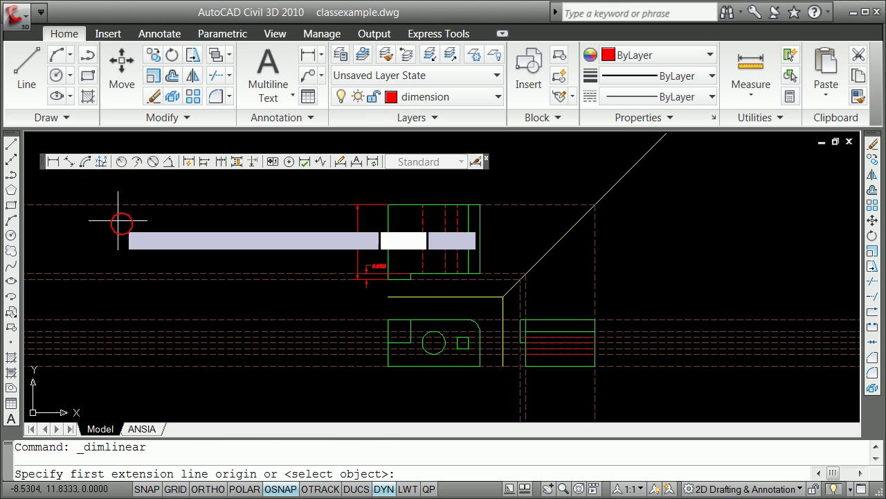
{"action": "right_click", "coordinate": [351, 386], "text": "shift"}
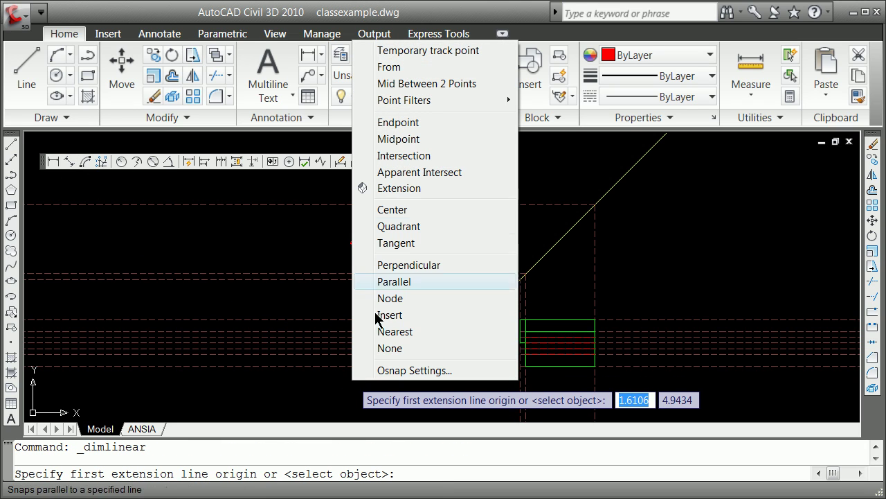
{"action": "left_click", "coordinate": [399, 123]}
{"action": "left_click", "coordinate": [388, 365]}
{"action": "right_click", "coordinate": [393, 372], "text": "shift"}
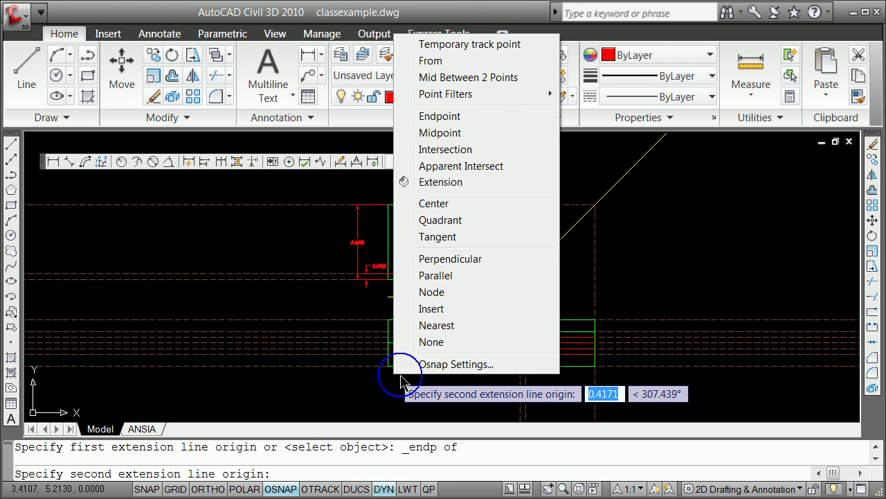
{"action": "left_click", "coordinate": [444, 122]}
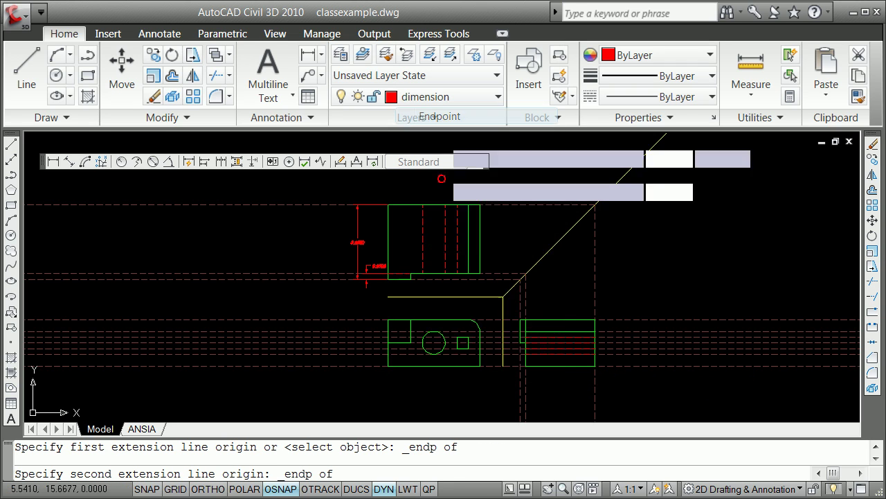
{"action": "left_click", "coordinate": [408, 341]}
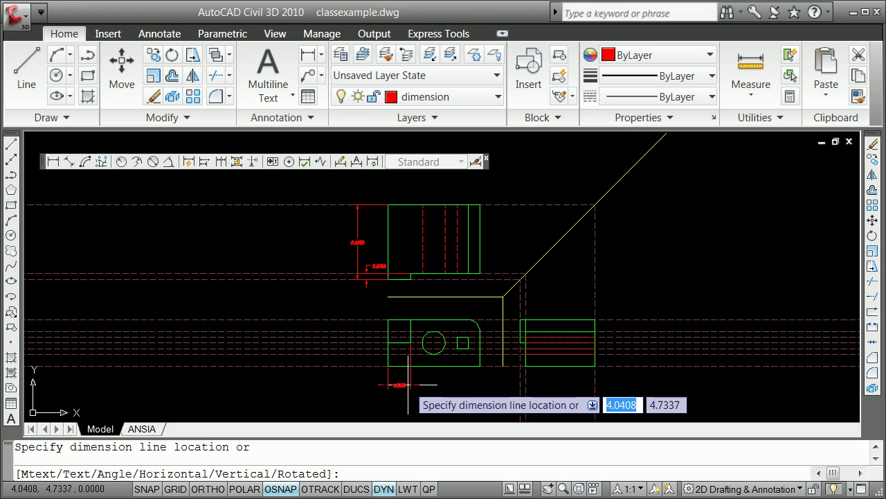
{"action": "left_click", "coordinate": [408, 384]}
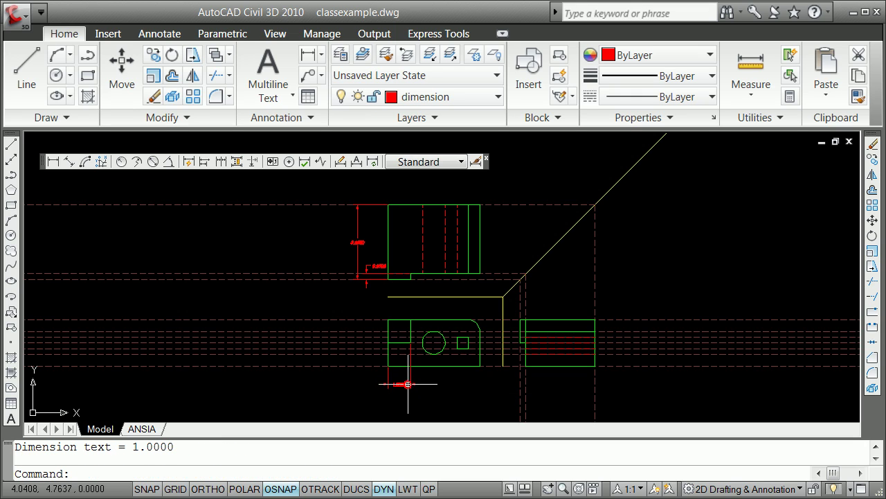
Continue the dimension chain to the circle's centre and across the square's edges
{"action": "left_click", "coordinate": [221, 162]}
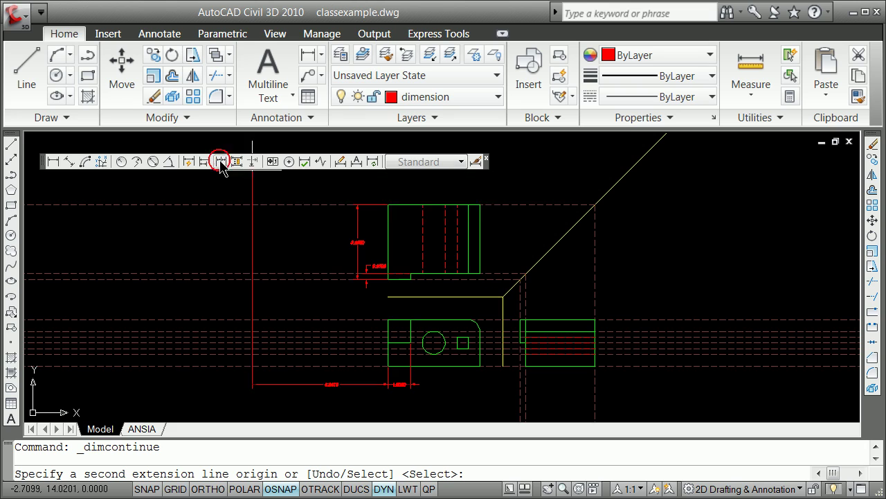
{"action": "right_click", "coordinate": [411, 366], "text": "shift"}
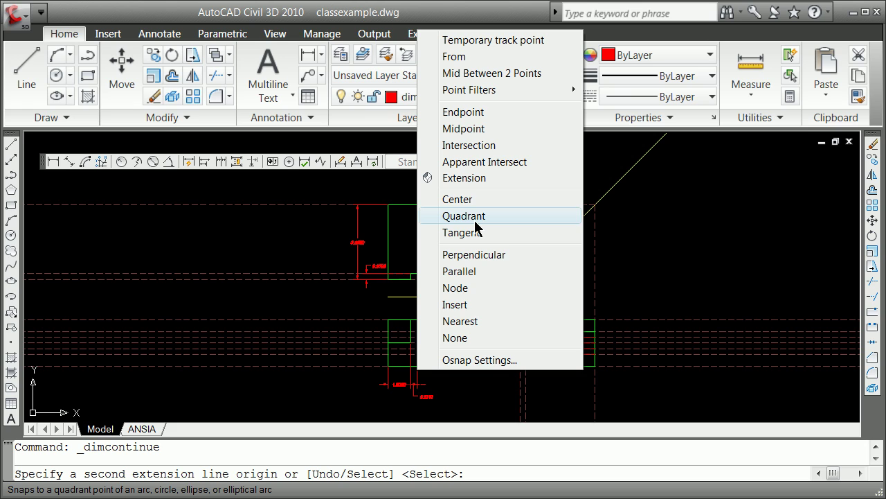
{"action": "left_click", "coordinate": [465, 201]}
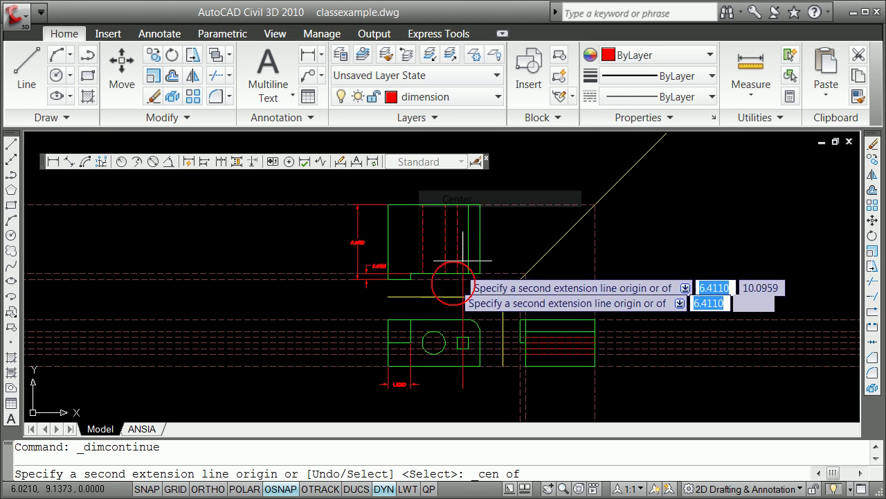
{"action": "left_click", "coordinate": [435, 341]}
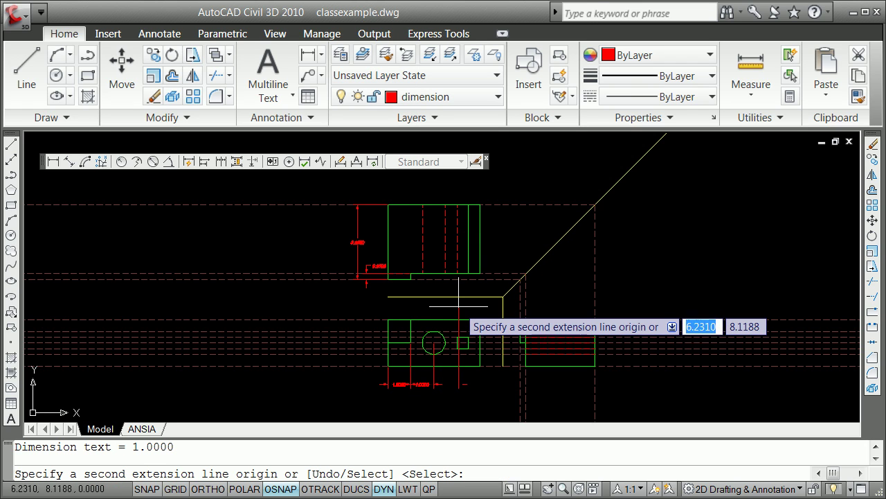
{"action": "right_click", "coordinate": [460, 302], "text": "shift"}
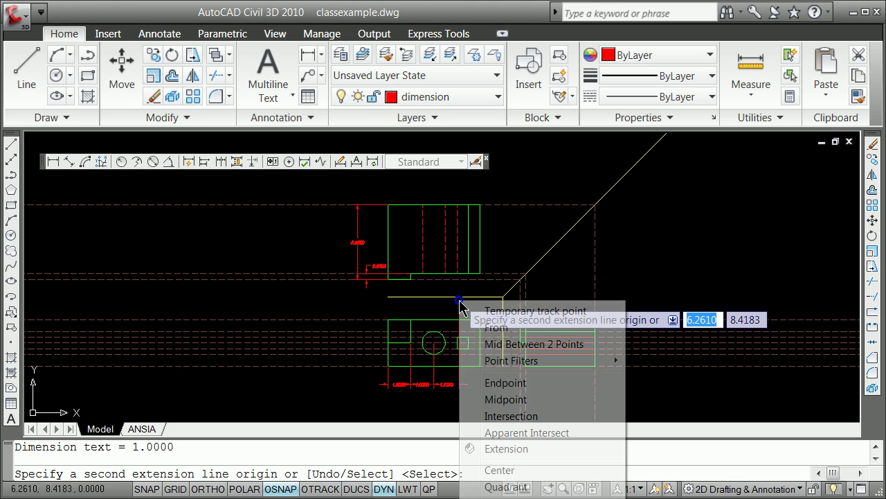
{"action": "left_click", "coordinate": [498, 382]}
{"action": "left_click", "coordinate": [457, 353]}
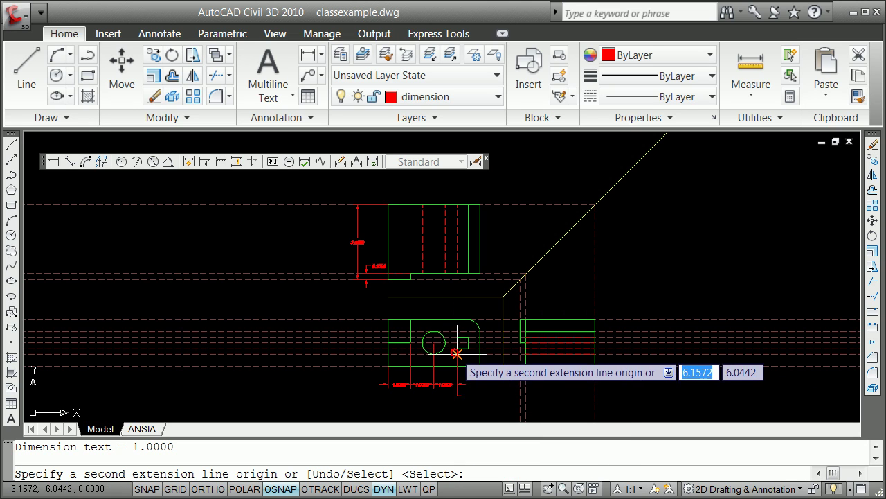
{"action": "right_click", "coordinate": [469, 317], "text": "shift"}
{"action": "left_click", "coordinate": [510, 404]}
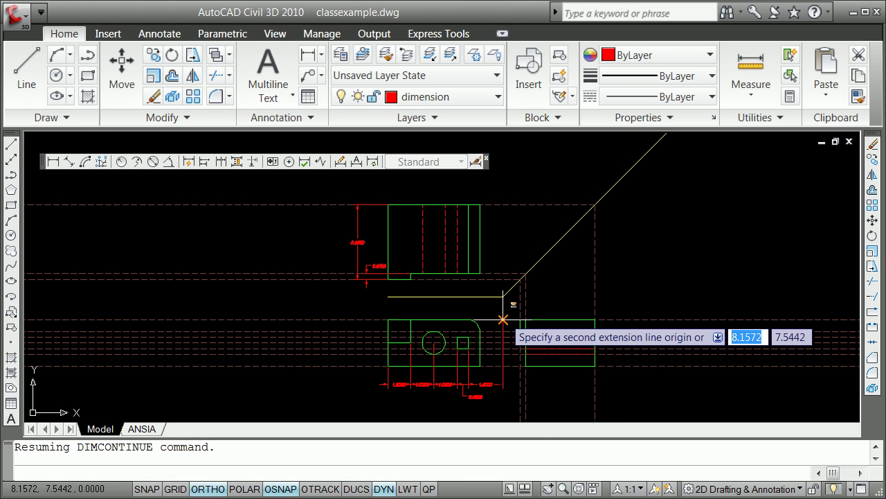
{"action": "right_click", "coordinate": [507, 321], "text": "shift"}
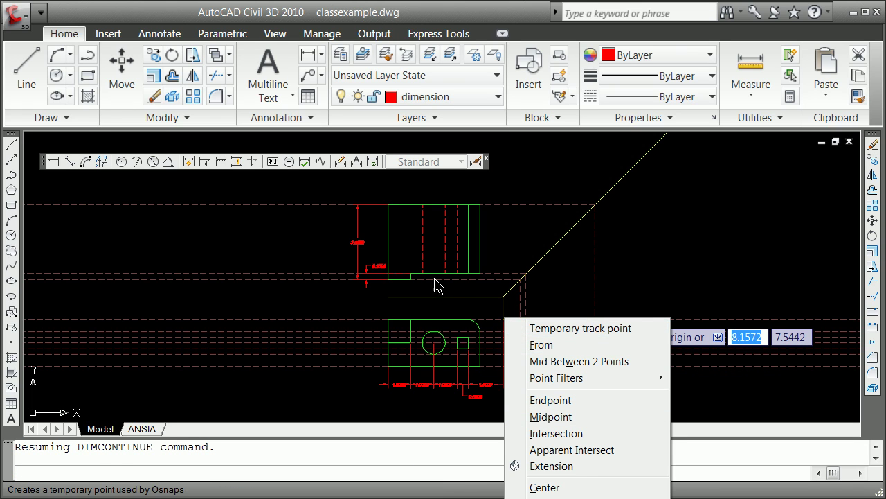
{"action": "left_click", "coordinate": [463, 294]}
Erase the stray dimension so the chain reads 1.0000, 1.0000, 1.0000, 0.5000
{"action": "key", "text": "Escape"}
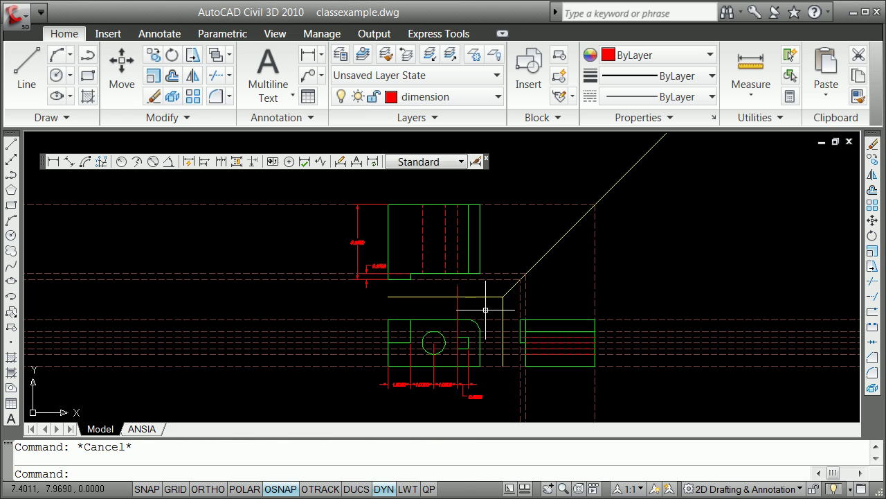
{"action": "scroll", "coordinate": [486, 310], "scroll_direction": "up", "scroll_amount": 5}
{"action": "scroll", "coordinate": [458, 308], "scroll_direction": "down", "scroll_amount": 6}
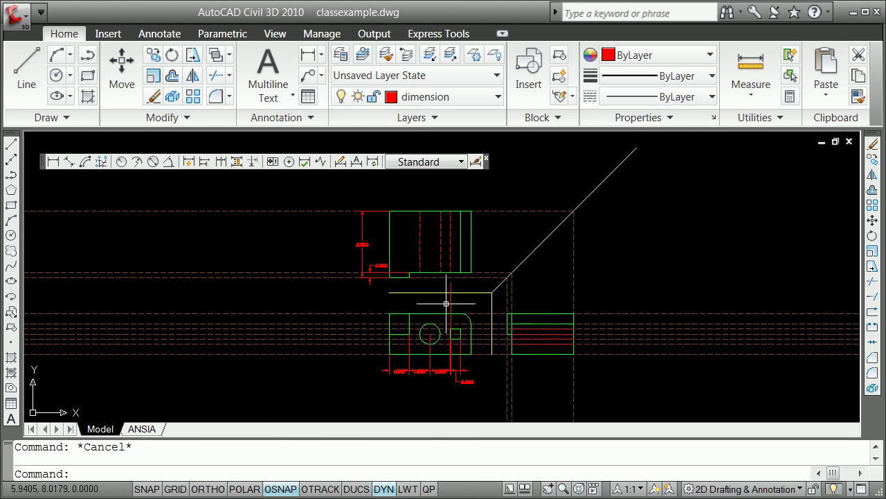
{"action": "type", "text": "e"}
{"action": "key", "text": "Return"}
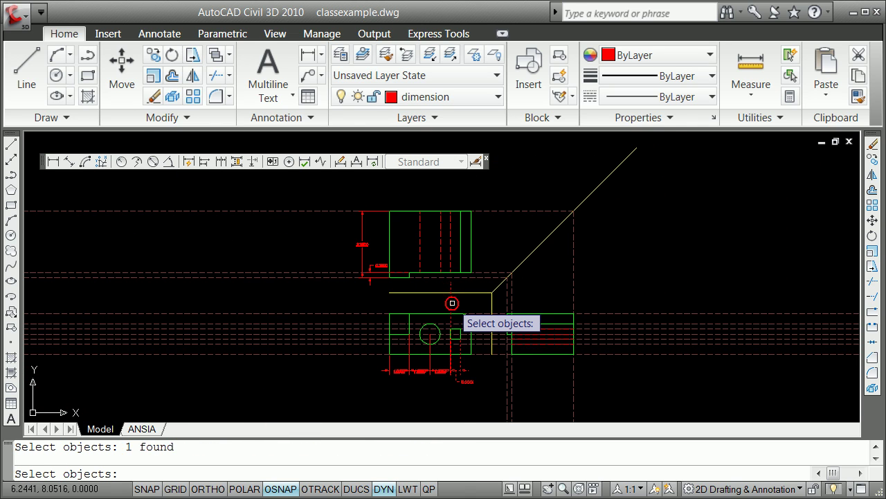
{"action": "key", "text": "Return"}
{"action": "scroll", "coordinate": [460, 371], "scroll_direction": "up", "scroll_amount": 4}
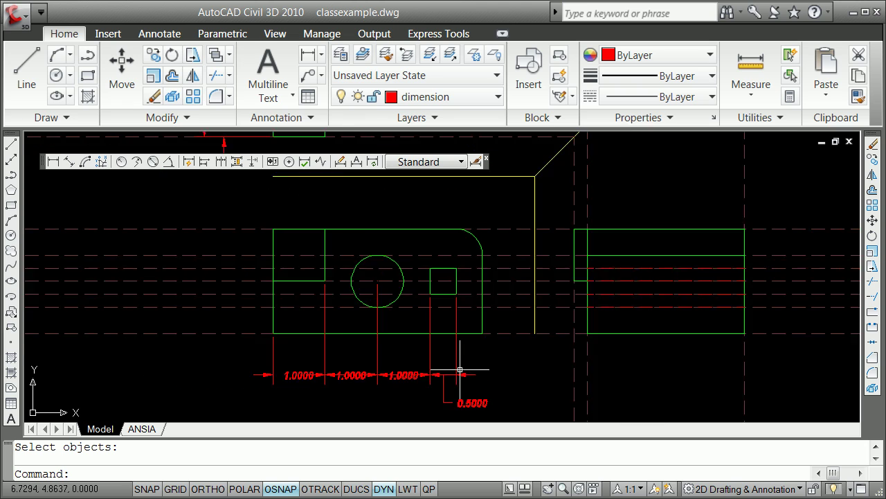
{"action": "scroll", "coordinate": [460, 371], "scroll_direction": "down", "scroll_amount": 2}
{"action": "scroll", "coordinate": [415, 356], "scroll_direction": "up", "scroll_amount": 4}
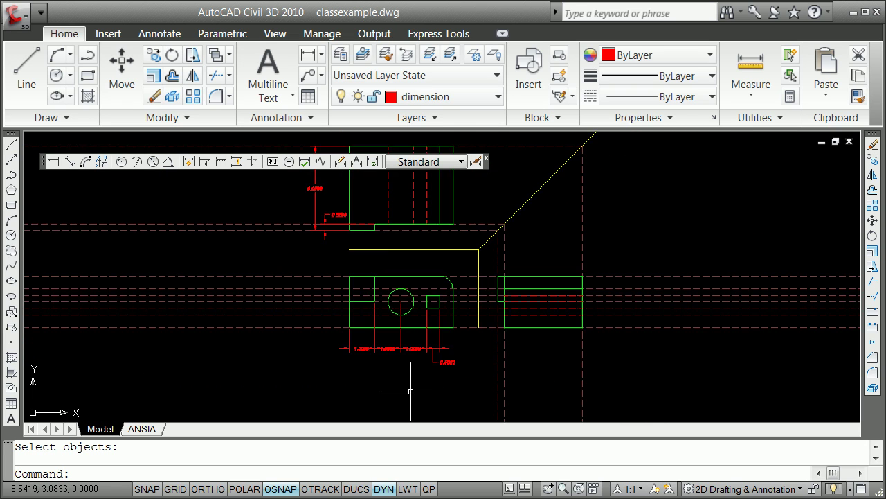
{"action": "scroll", "coordinate": [404, 351], "scroll_direction": "down", "scroll_amount": 2}
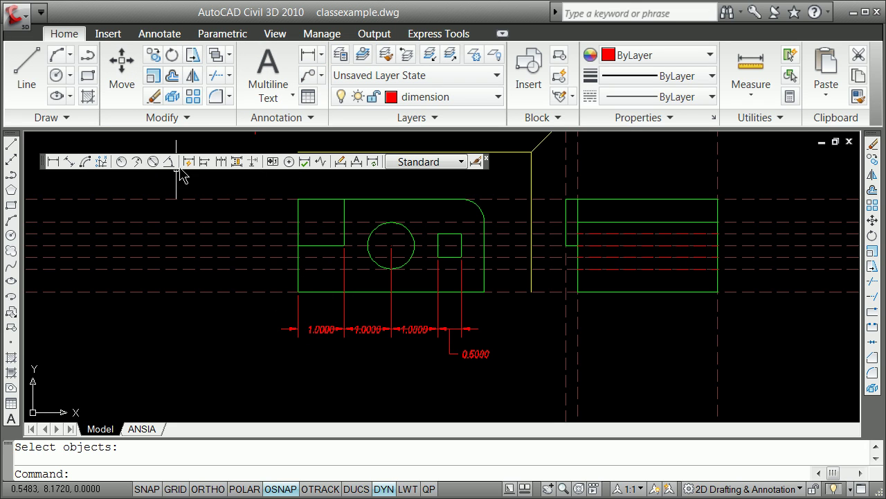
Add a 4.0000 baseline dimension from the first 1.0000 dimension to the lower-right corner
{"action": "left_click", "coordinate": [205, 162]}
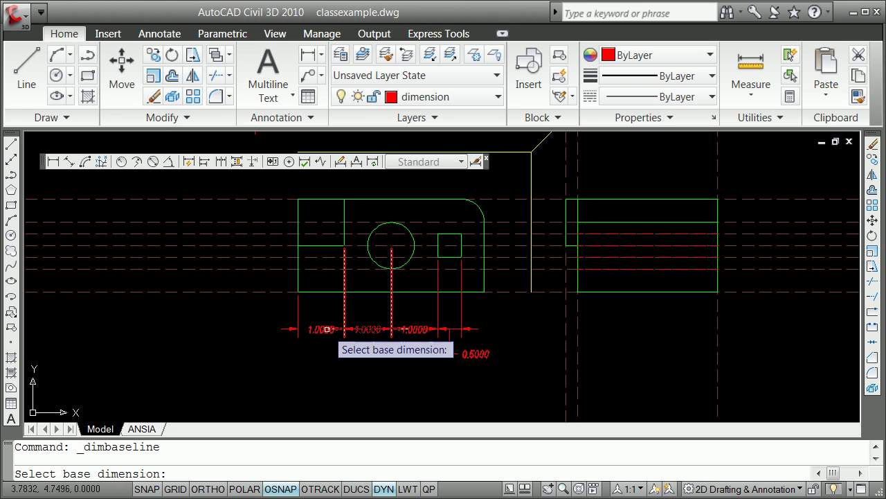
{"action": "left_click", "coordinate": [301, 302]}
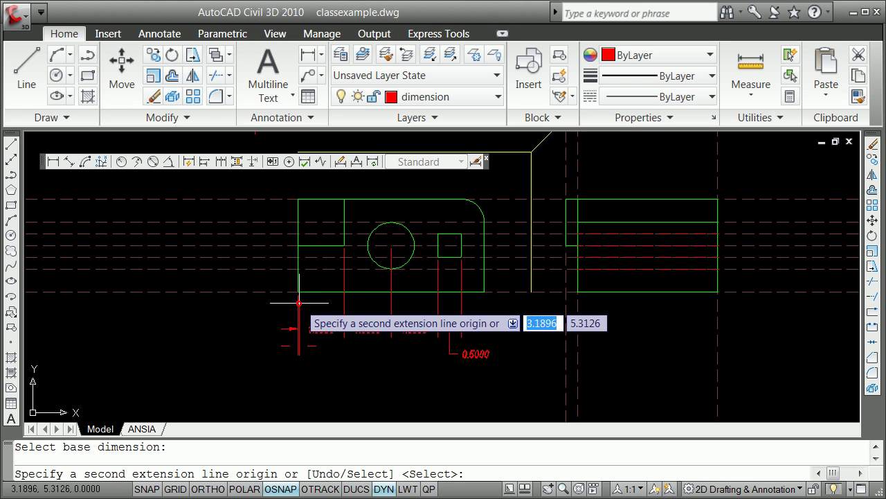
{"action": "right_click", "coordinate": [488, 351], "text": "shift"}
{"action": "left_click", "coordinate": [527, 431]}
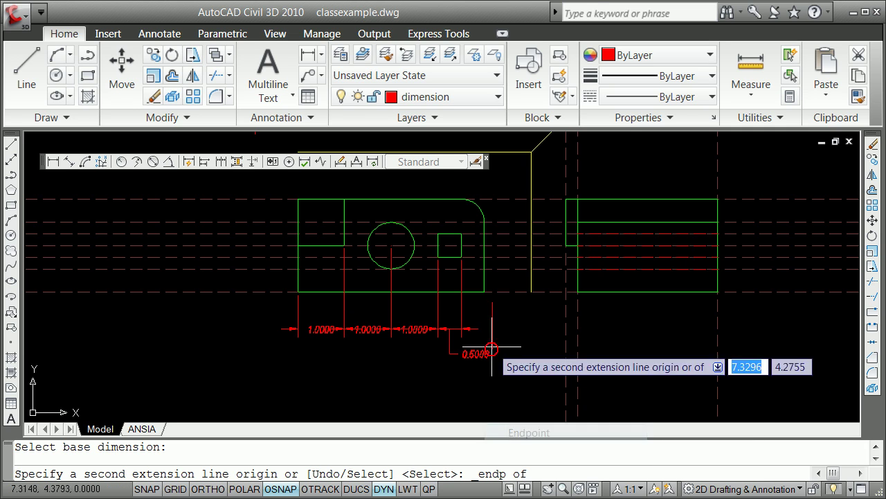
{"action": "left_click", "coordinate": [483, 292]}
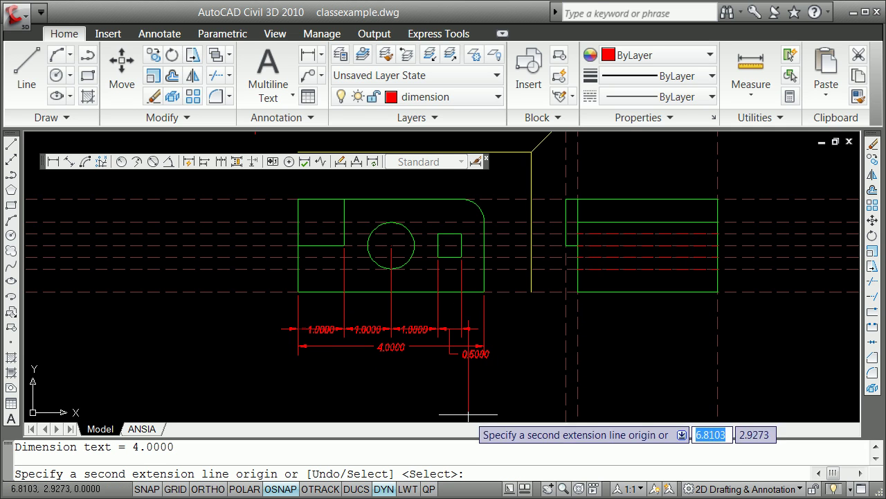
{"action": "key", "text": "Return"}
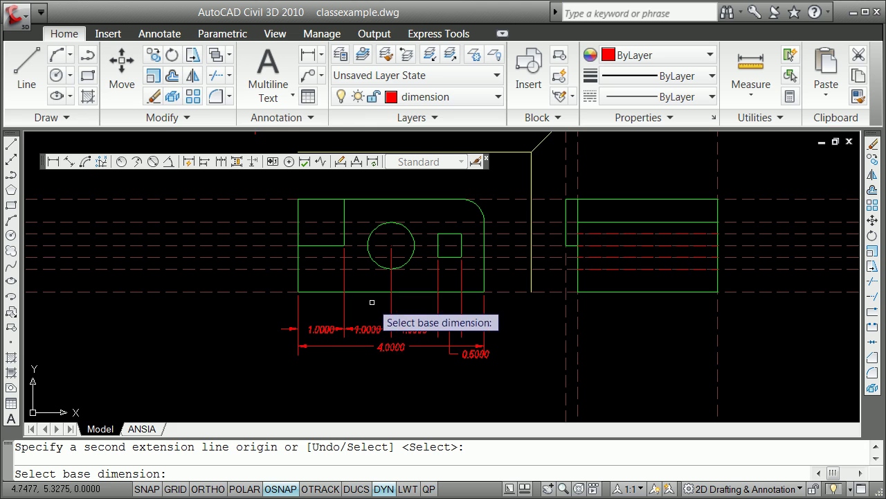
{"action": "scroll", "coordinate": [478, 313], "scroll_direction": "down", "scroll_amount": 6}
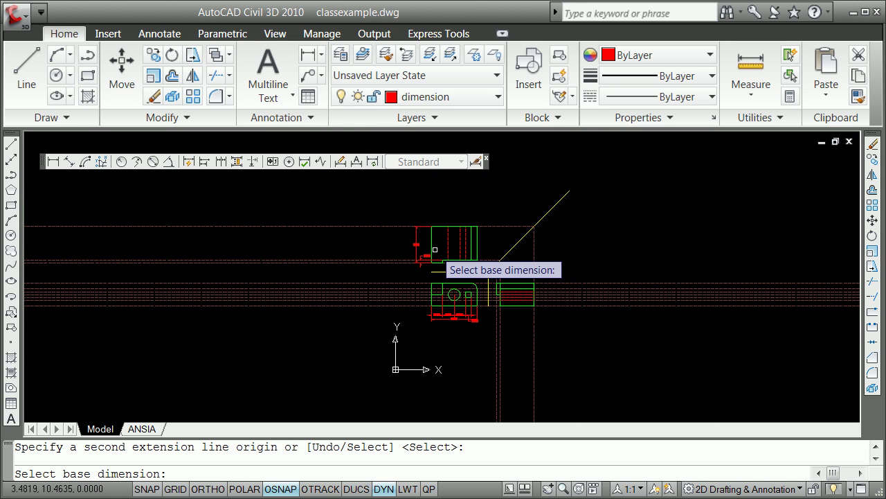
{"action": "scroll", "coordinate": [435, 250], "scroll_direction": "up", "scroll_amount": 3}
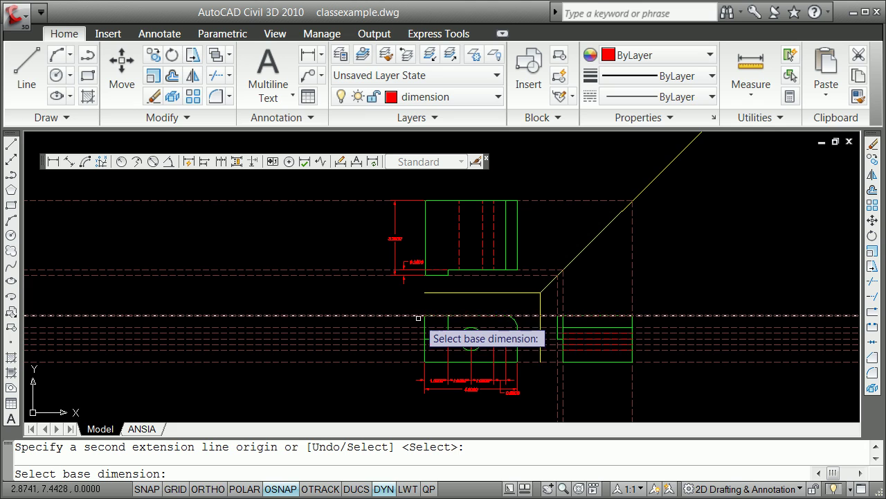
{"action": "scroll", "coordinate": [415, 335], "scroll_direction": "up", "scroll_amount": 3}
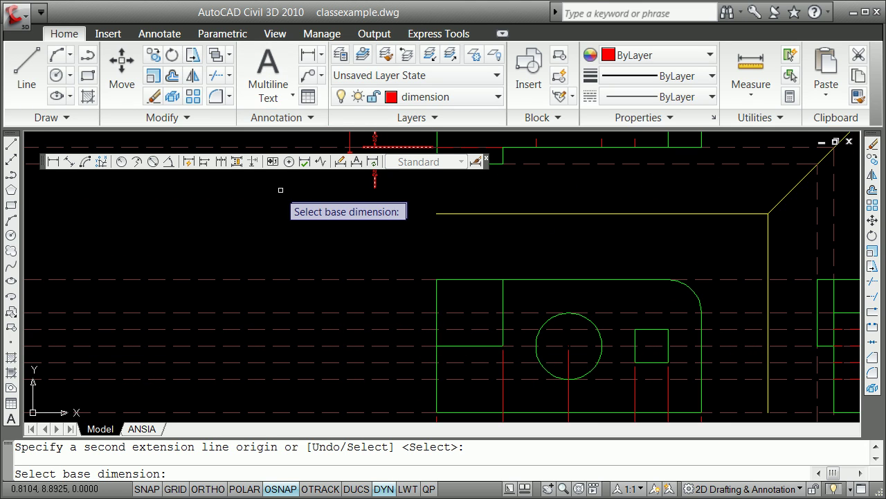
Put a center mark on the front view's circle and label it with a Ø1.0000 diameter dimension
{"action": "left_click", "coordinate": [289, 161]}
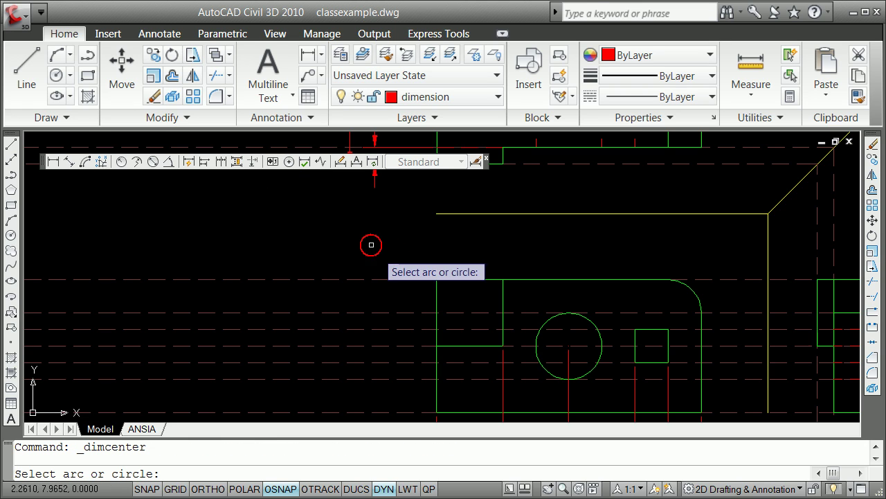
{"action": "left_click", "coordinate": [593, 323]}
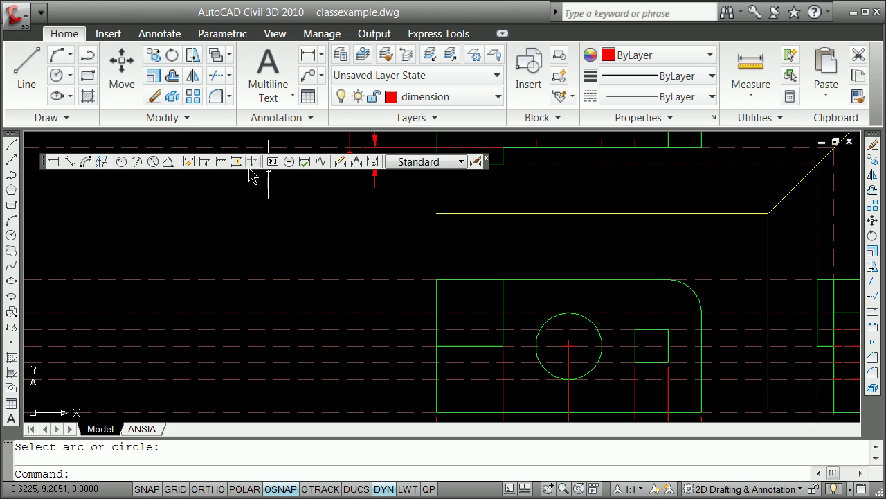
{"action": "left_click", "coordinate": [152, 162]}
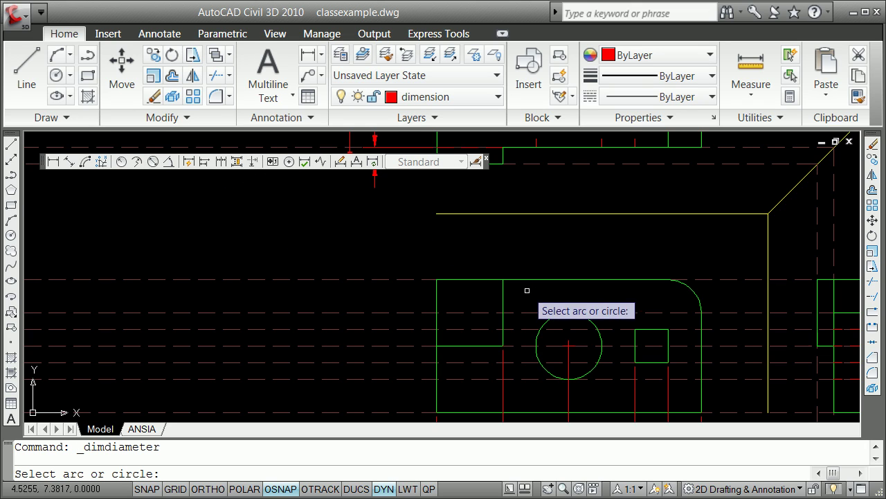
{"action": "left_click", "coordinate": [584, 317]}
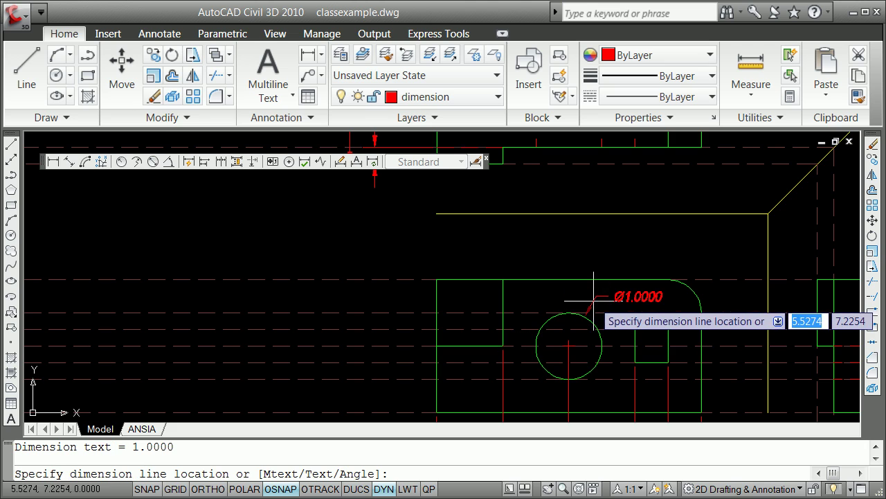
{"action": "left_click", "coordinate": [593, 301]}
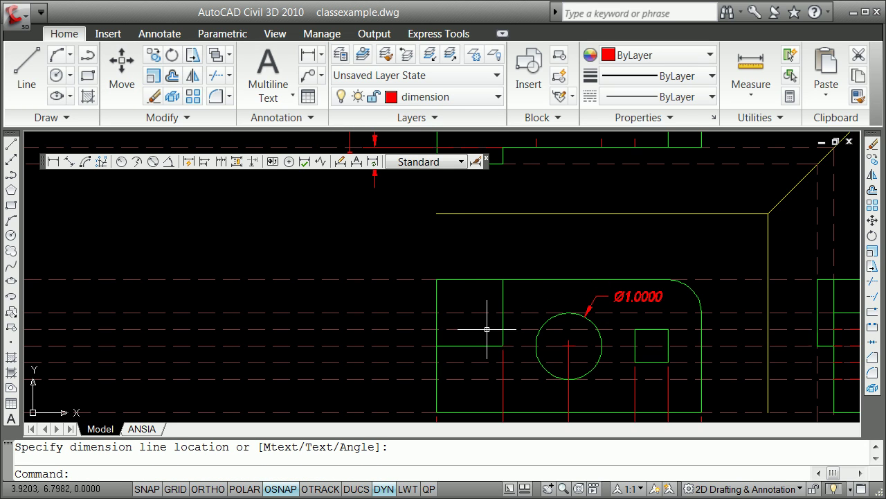
Place a linear vertical dimension between endpoints on the front view's left edge, left of the part
{"action": "left_click", "coordinate": [54, 161]}
{"action": "right_click", "coordinate": [394, 355], "text": "shift"}
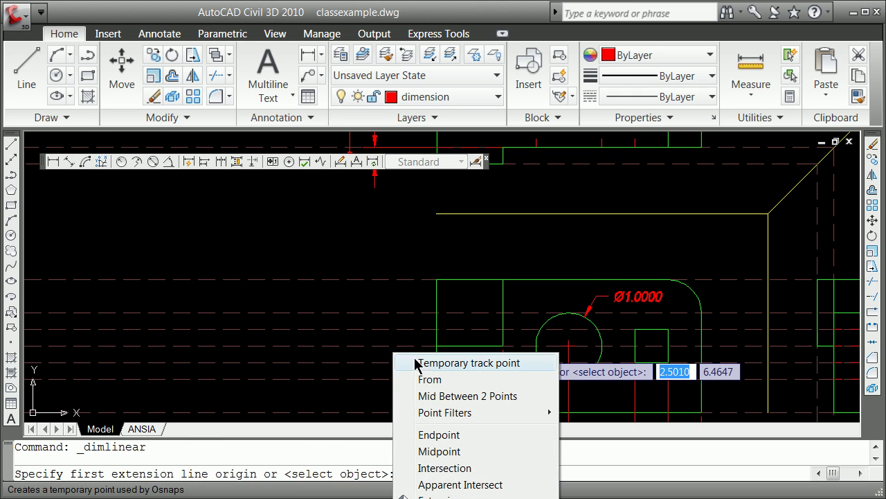
{"action": "left_click", "coordinate": [440, 435]}
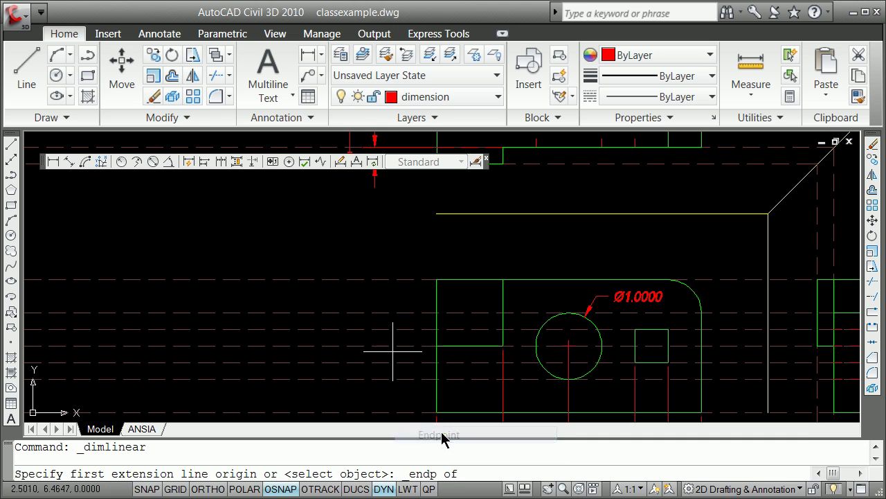
{"action": "left_click", "coordinate": [436, 413]}
{"action": "right_click", "coordinate": [404, 380], "text": "shift"}
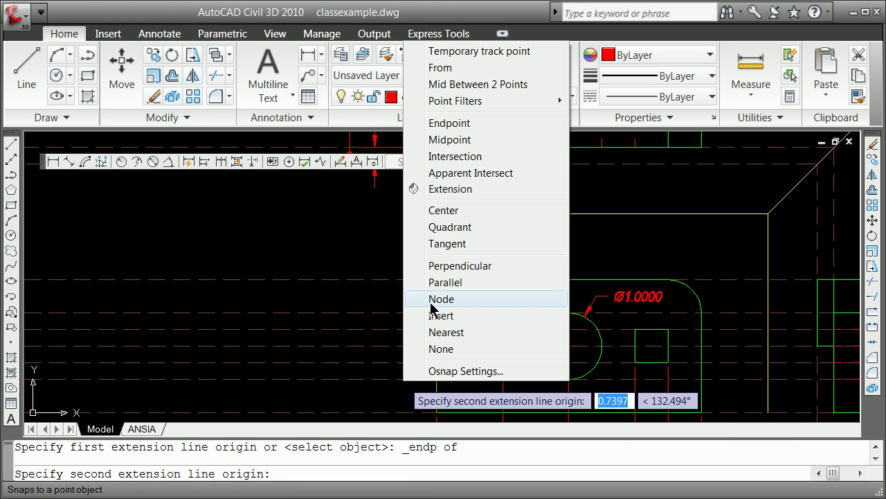
{"action": "left_click", "coordinate": [451, 131]}
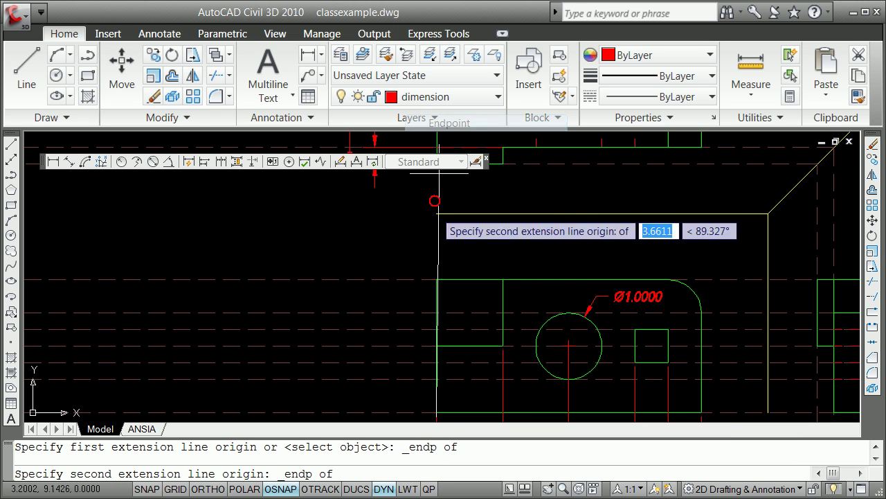
{"action": "left_click", "coordinate": [434, 343]}
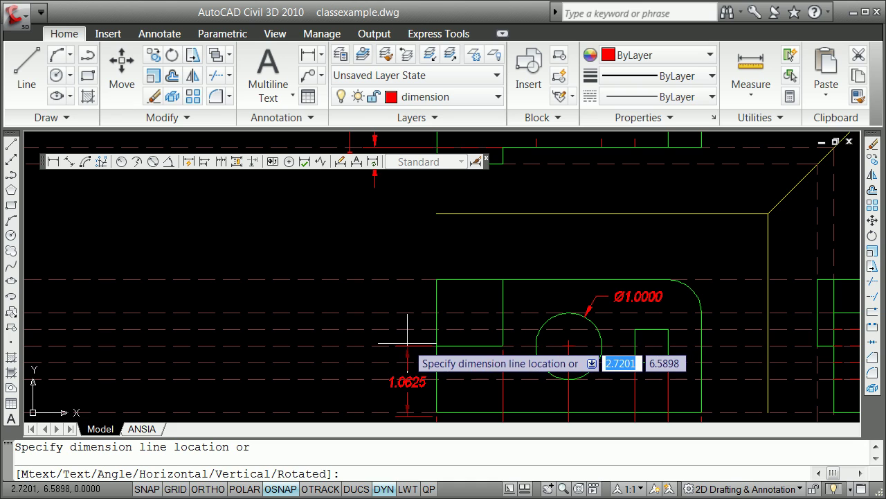
{"action": "left_click", "coordinate": [407, 343]}
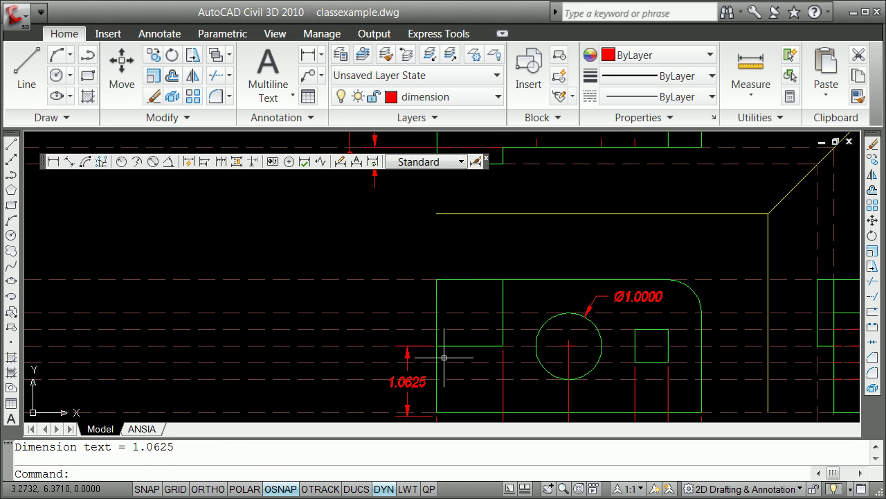
Grip-stretch the dimension's lower extension point to the corner endpoint, correcting 1.0625 to 1.0000
{"action": "scroll", "coordinate": [427, 413], "scroll_direction": "up", "scroll_amount": 5}
{"action": "scroll", "coordinate": [431, 410], "scroll_direction": "down", "scroll_amount": 5}
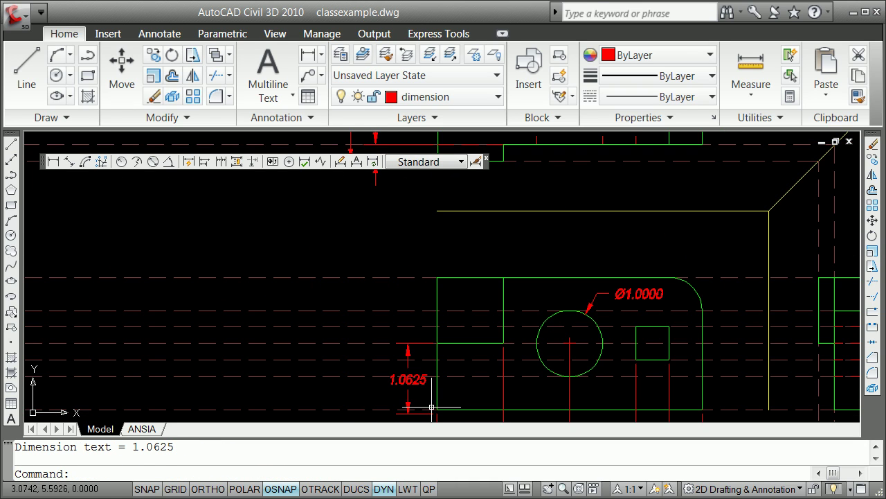
{"action": "scroll", "coordinate": [431, 409], "scroll_direction": "up", "scroll_amount": 7}
{"action": "scroll", "coordinate": [434, 393], "scroll_direction": "down", "scroll_amount": 4}
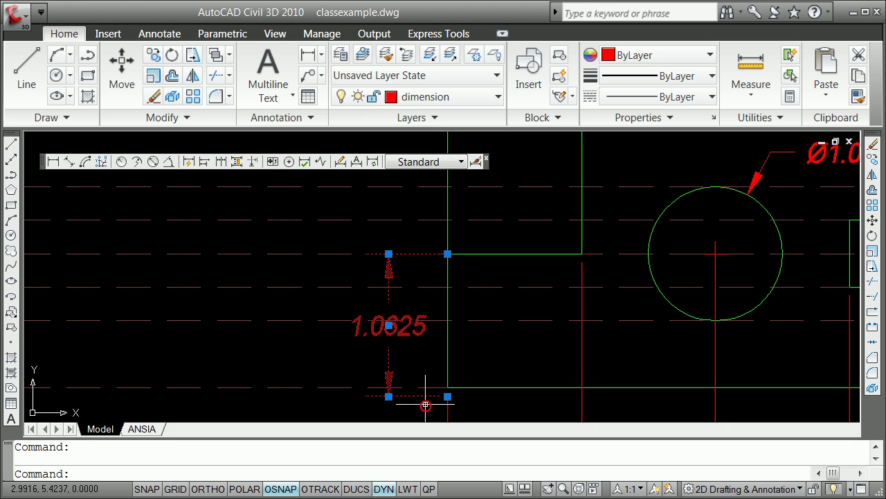
{"action": "left_click", "coordinate": [448, 395]}
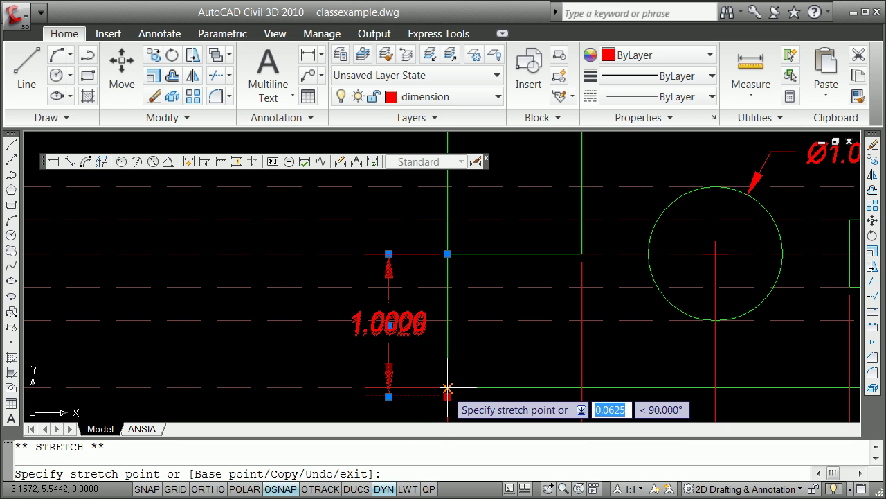
{"action": "right_click", "coordinate": [449, 392], "text": "shift"}
{"action": "left_click", "coordinate": [513, 138]}
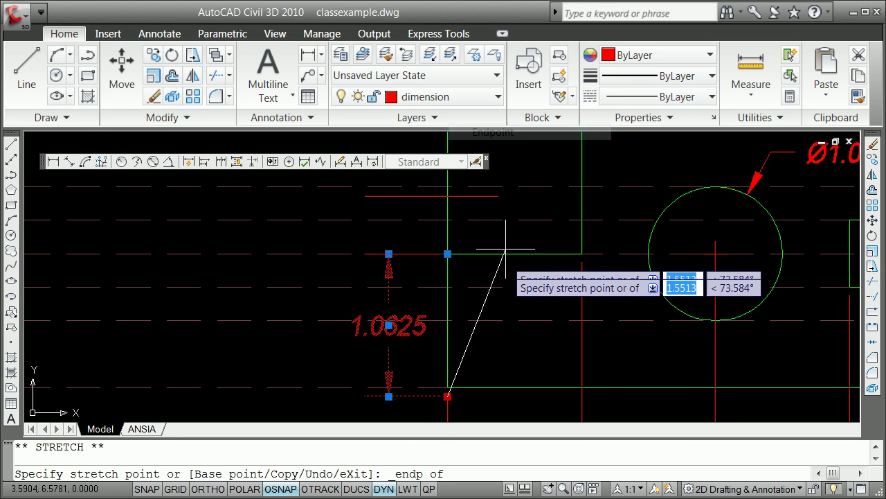
{"action": "left_click", "coordinate": [447, 388]}
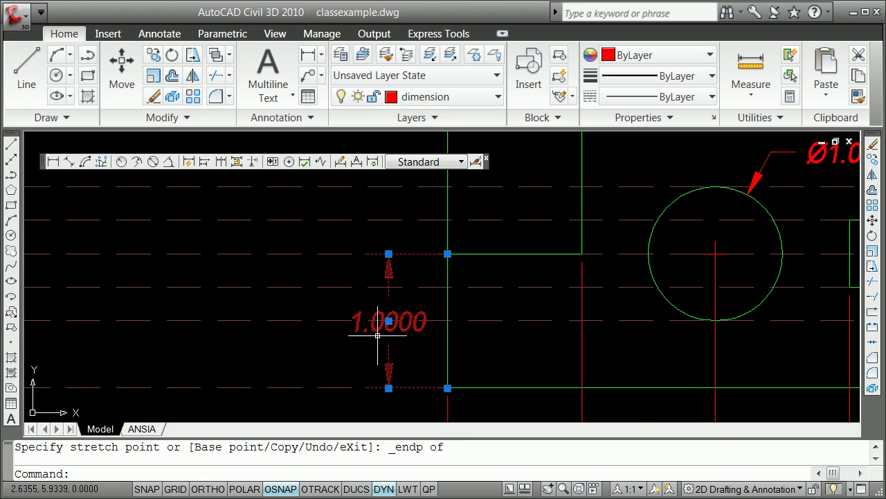
{"action": "key", "text": "Escape"}
{"action": "scroll", "coordinate": [395, 300], "scroll_direction": "down", "scroll_amount": 5}
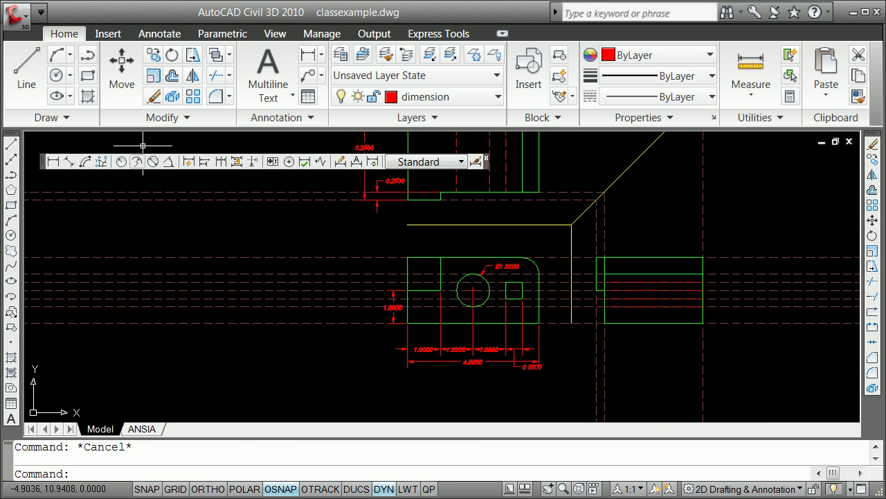
Continue from the left vertical dimension to the upper endpoint, adding a stacked 1.0000 dimension above it
{"action": "left_click", "coordinate": [220, 162]}
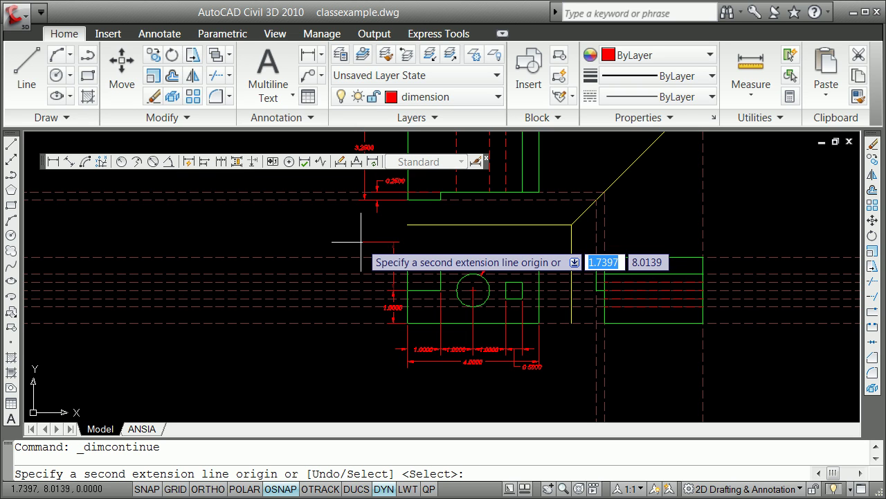
{"action": "right_click", "coordinate": [360, 244], "text": "shift"}
{"action": "left_click", "coordinate": [433, 325]}
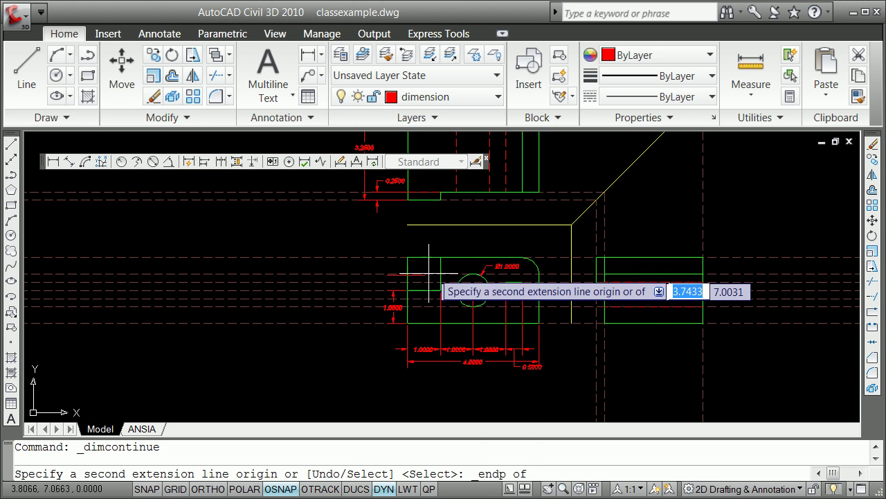
{"action": "left_click", "coordinate": [410, 258]}
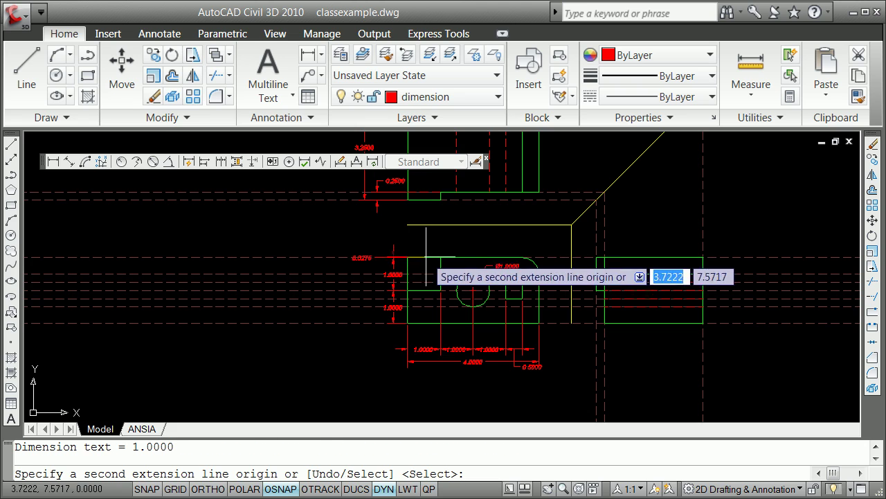
{"action": "key", "text": "Escape"}
{"action": "scroll", "coordinate": [467, 227], "scroll_direction": "down", "scroll_amount": 4}
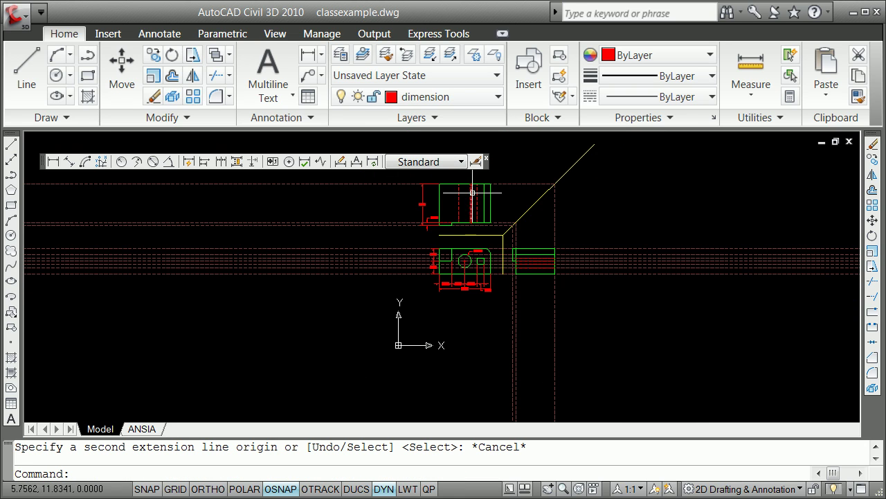
{"action": "scroll", "coordinate": [480, 191], "scroll_direction": "up", "scroll_amount": 4}
{"action": "scroll", "coordinate": [481, 228], "scroll_direction": "down", "scroll_amount": 1}
{"action": "scroll", "coordinate": [481, 228], "scroll_direction": "down", "scroll_amount": 2}
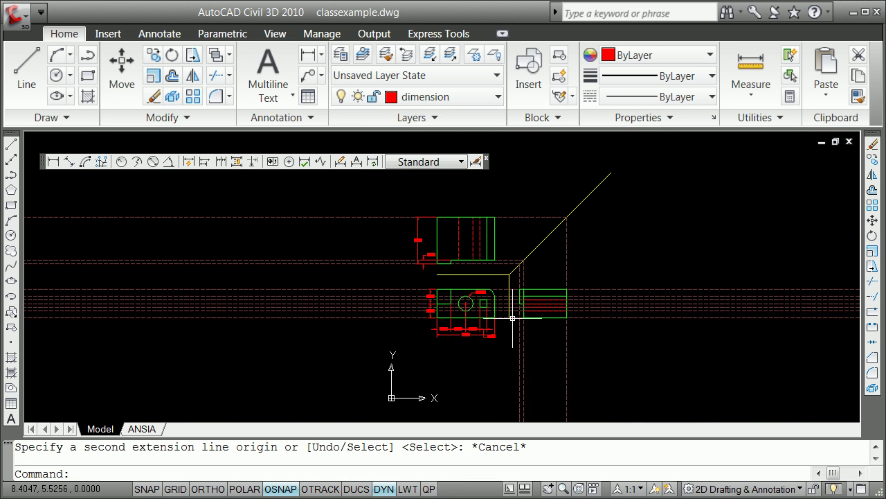